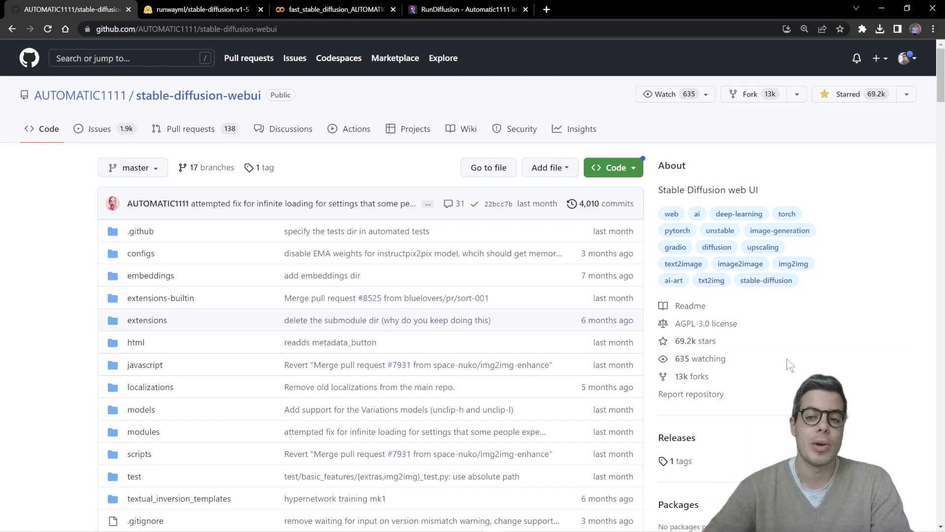
# Scroll the README to the 'Automatic Installation on Windows' heading and highlight it.
pyautogui.scroll(-10, 793, 366)
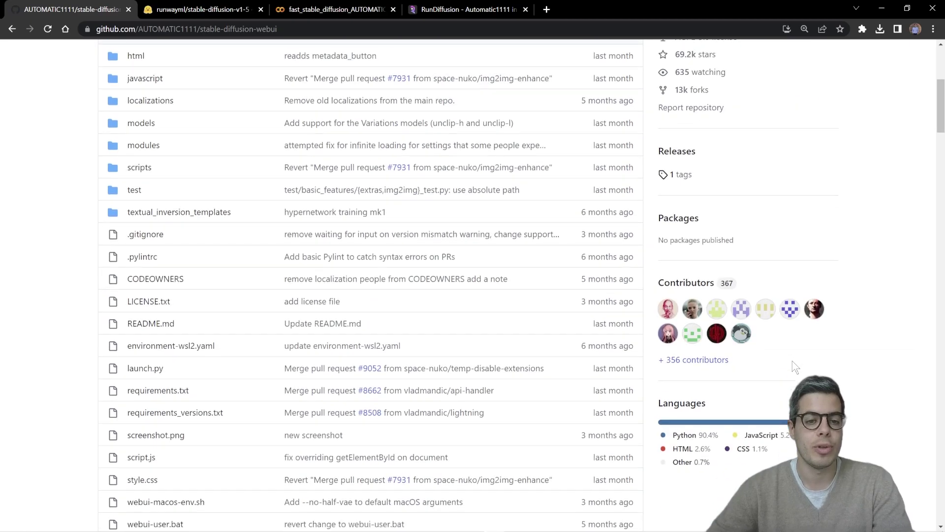
pyautogui.scroll(-10, 796, 367)
pyautogui.scroll(2, 601, 270)
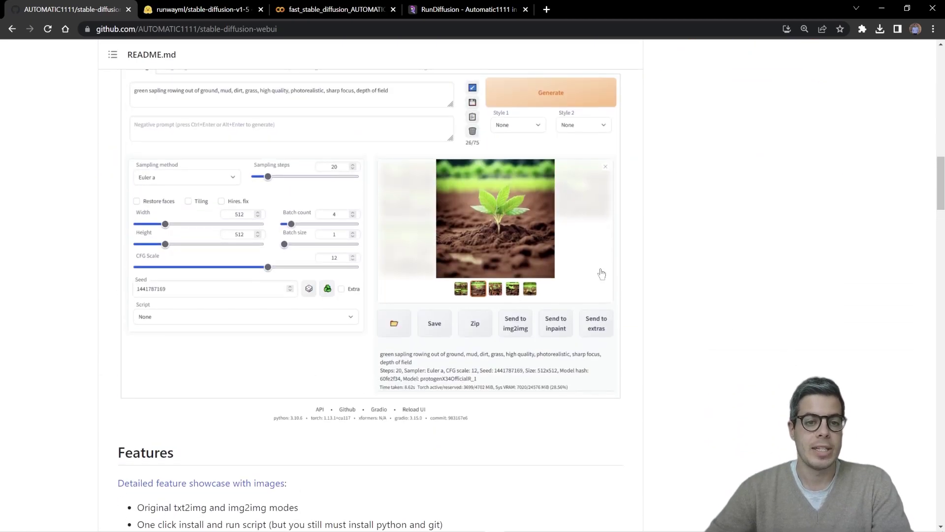
pyautogui.scroll(1, 547, 272)
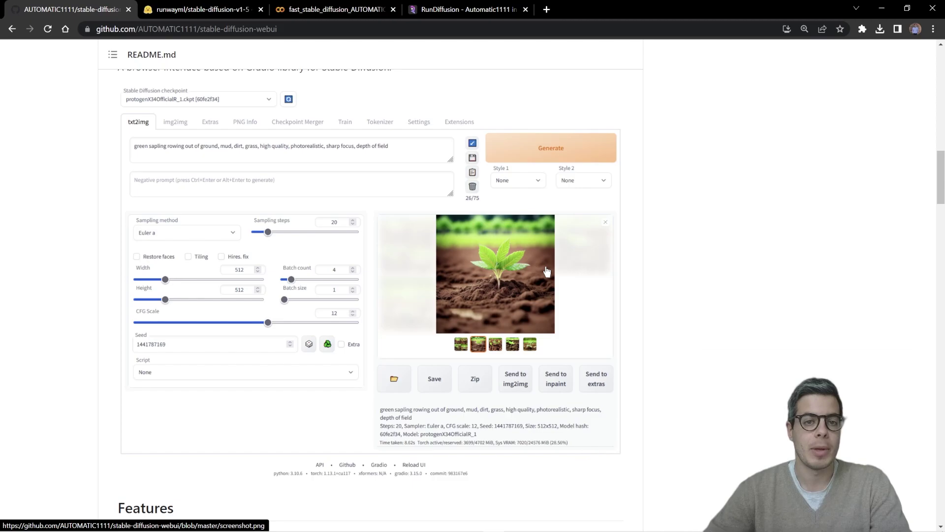
pyautogui.scroll(-20, 550, 269)
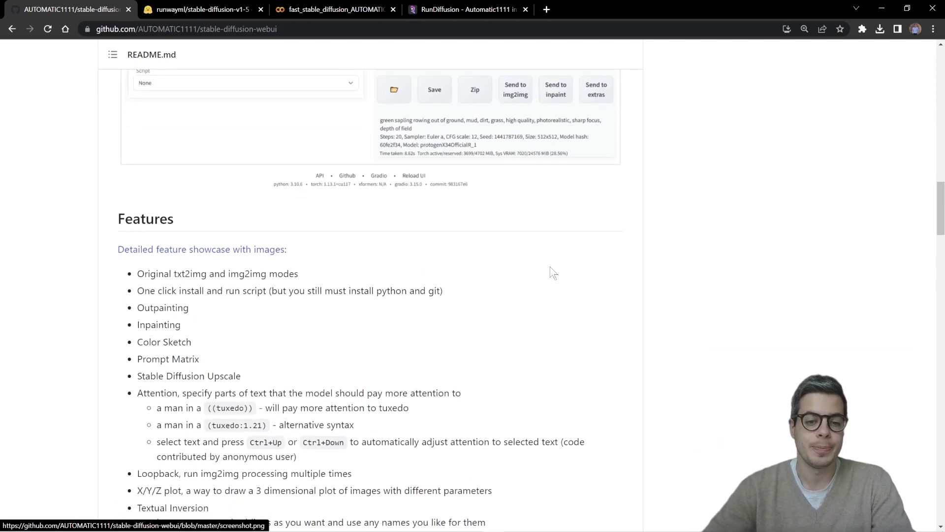
pyautogui.scroll(-13, 550, 269)
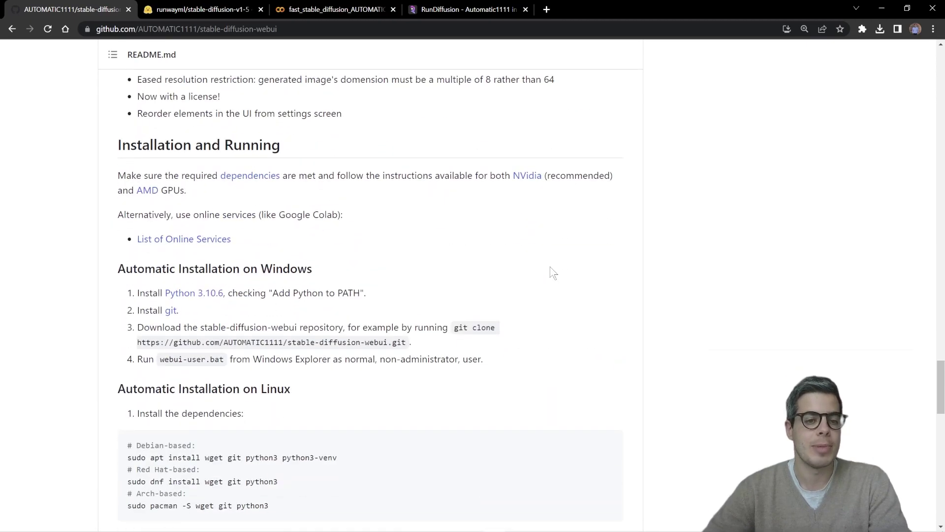
pyautogui.scroll(1, 551, 270)
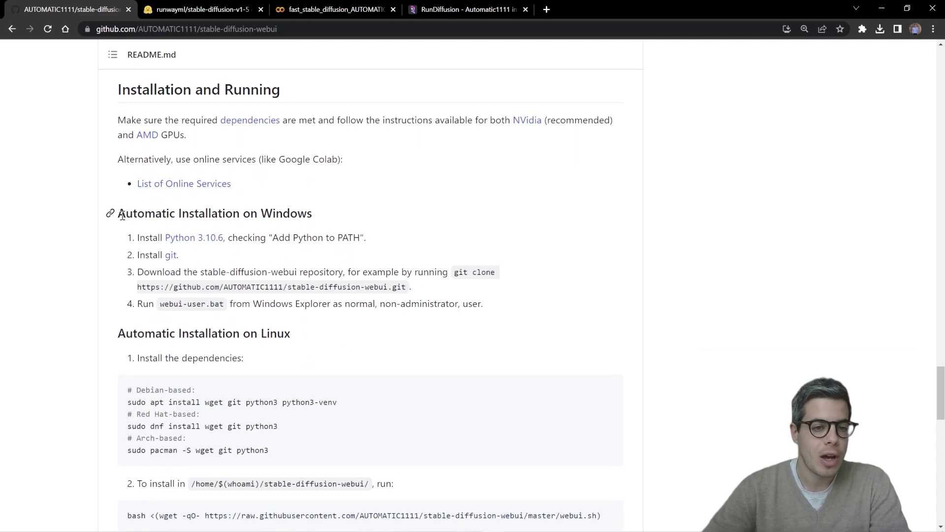
pyautogui.moveTo(118, 213); pyautogui.dragTo(300, 215)
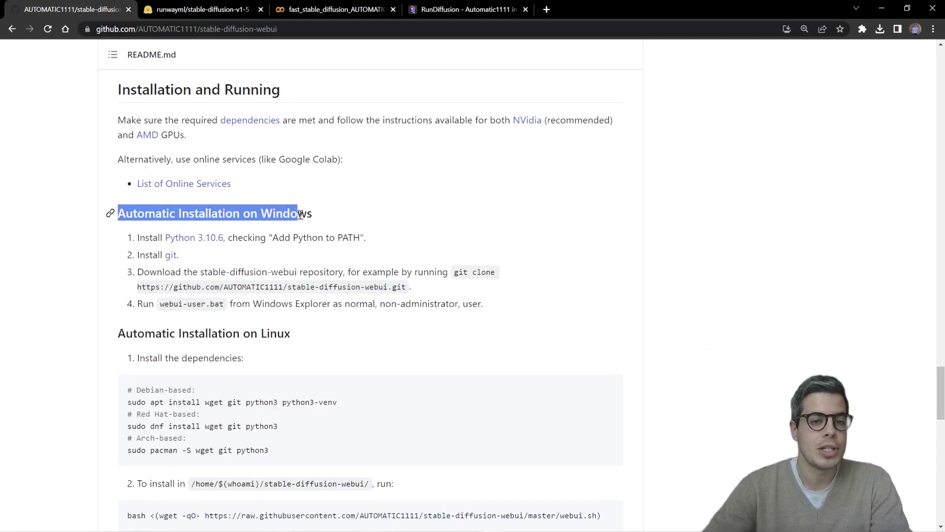
# Open the README's Python 3.10.6 link in a new browser tab.
pyautogui.rightClick(188, 240)
pyautogui.click(203, 245)
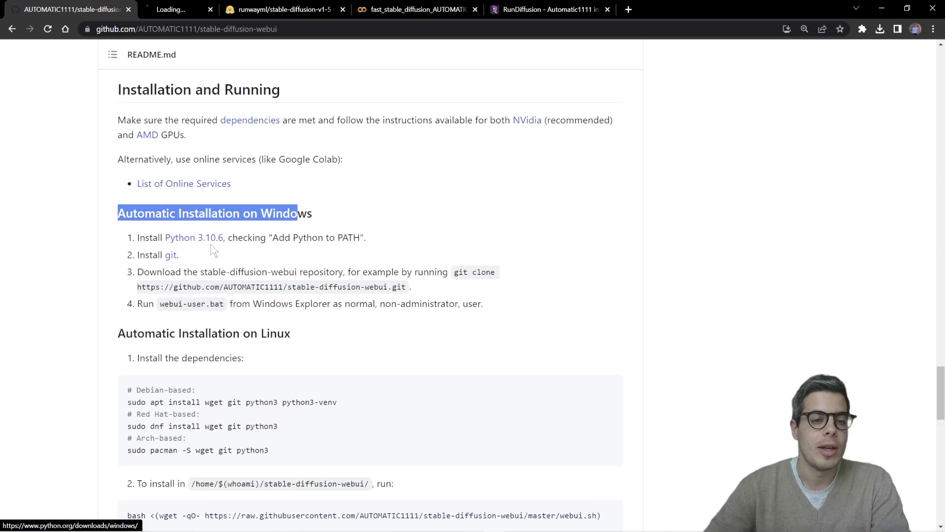
pyautogui.moveTo(163, 239); pyautogui.dragTo(222, 243)
pyautogui.hotkey('ctrl', 'c')
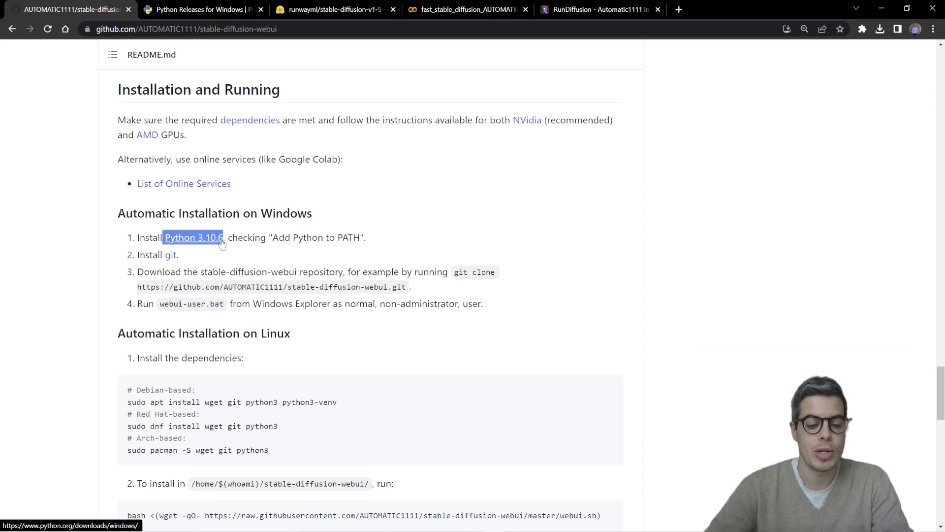
# Save the Python 3.10.6 64-bit Windows installer, python-3.10.6-amd64.exe, to the Desktop.
pyautogui.click(187, 13)
pyautogui.hotkey('ctrl', 'f')
pyautogui.hotkey('ctrl', 'v')
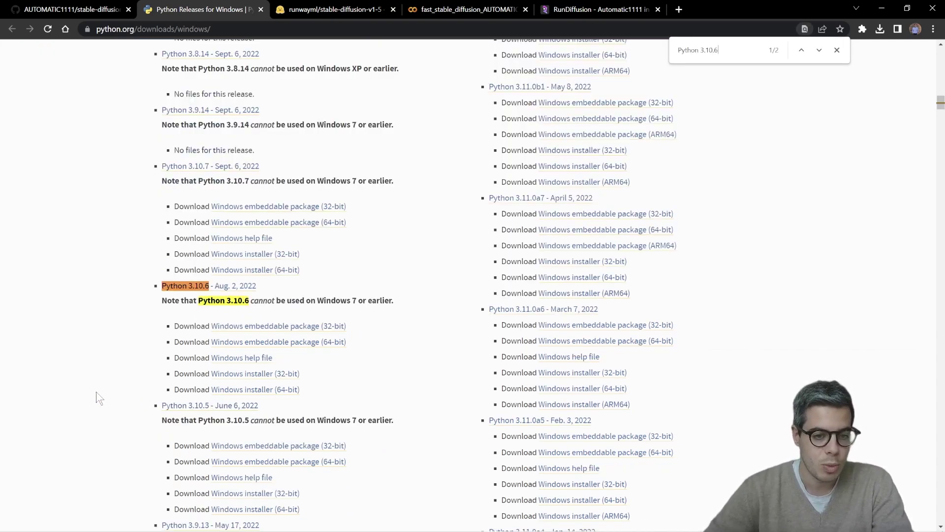
pyautogui.rightClick(240, 392)
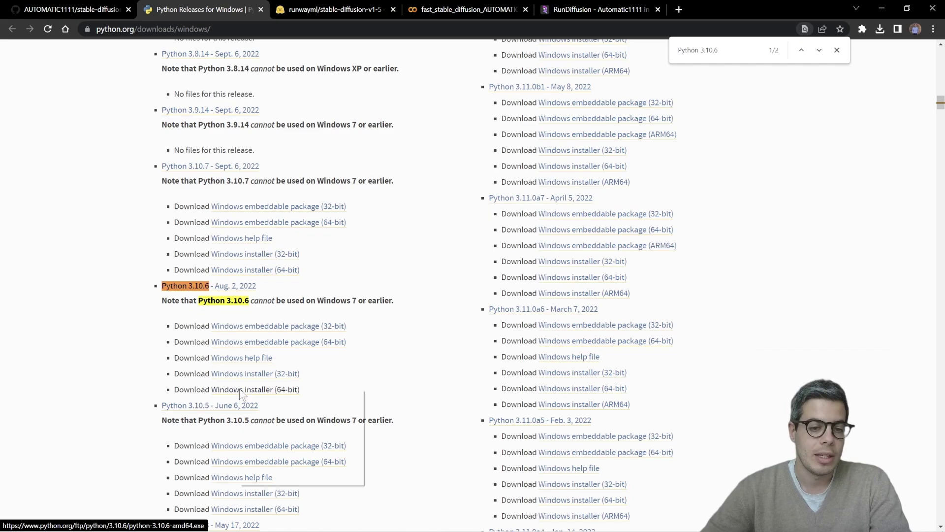
pyautogui.click(220, 393)
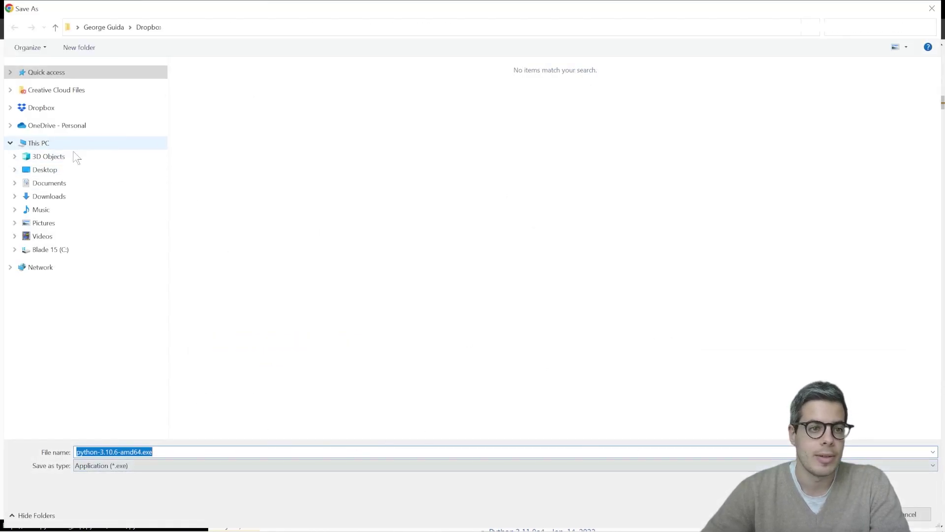
pyautogui.click(44, 169)
pyautogui.click(869, 514)
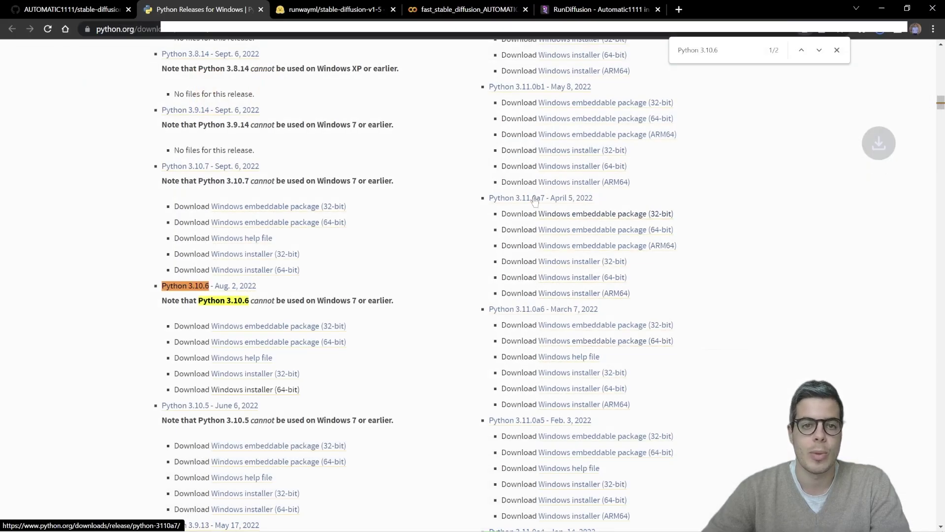
# Review the Python installer screenshot in another window, then close it.
pyautogui.moveTo(787, 62)
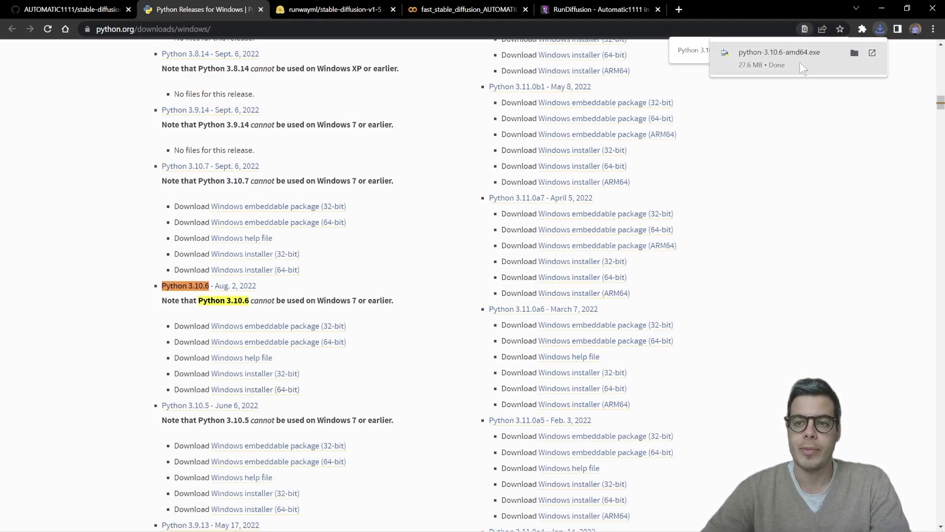
pyautogui.hotkey('alt', 'Tab')
pyautogui.press('Tab')
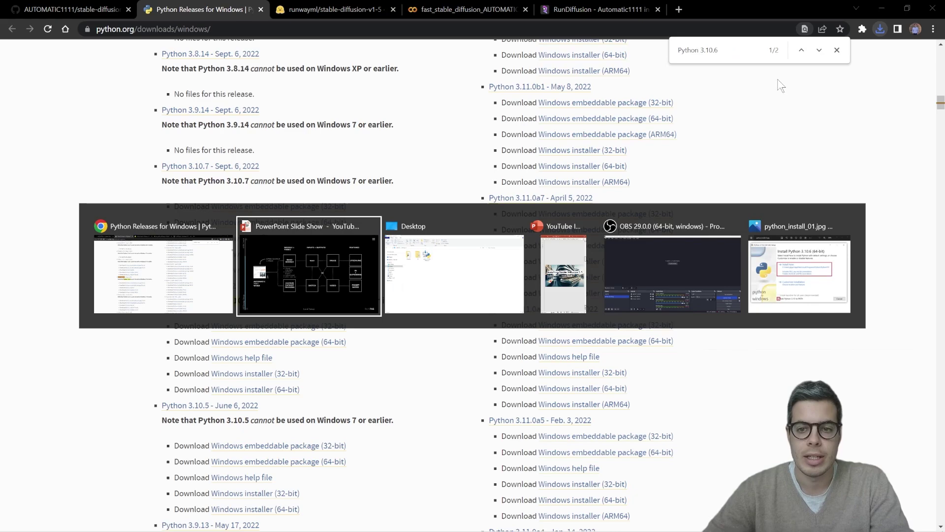
pyautogui.click(780, 272)
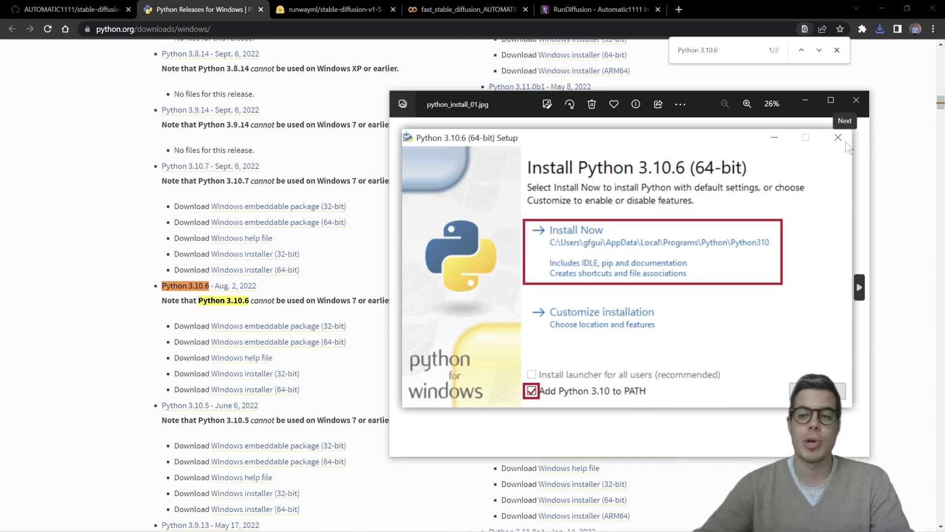
pyautogui.click(867, 98)
# Open the README's git link in a new tab and go to the Git download page.
pyautogui.click(110, 9)
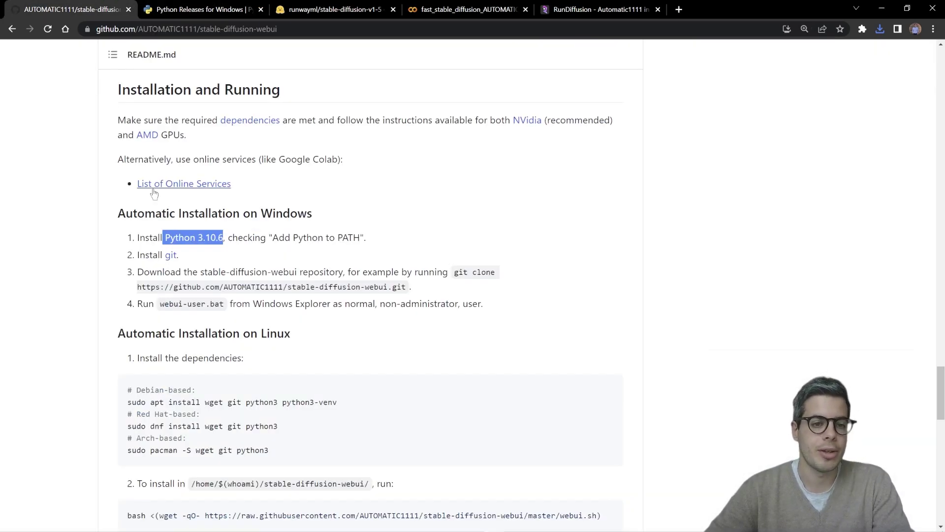
pyautogui.click(235, 252)
pyautogui.rightClick(170, 256)
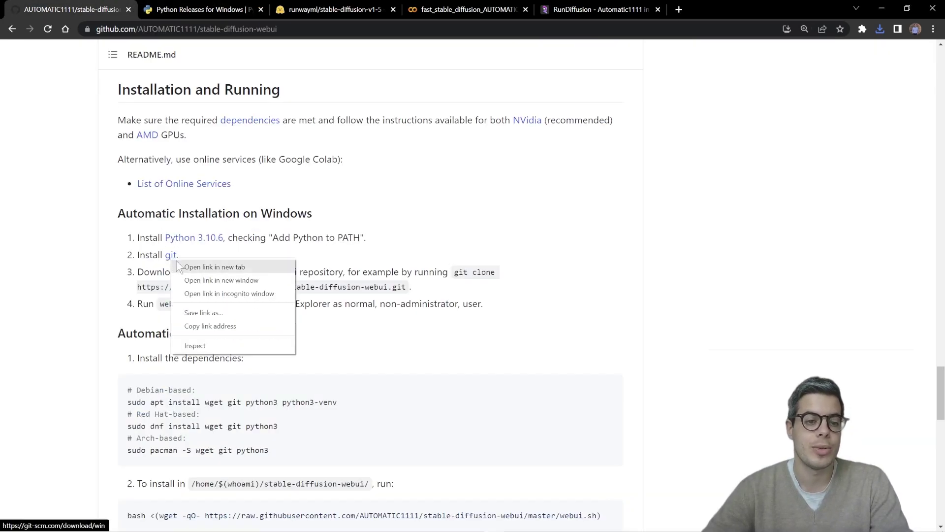
pyautogui.click(199, 264)
pyautogui.click(300, 7)
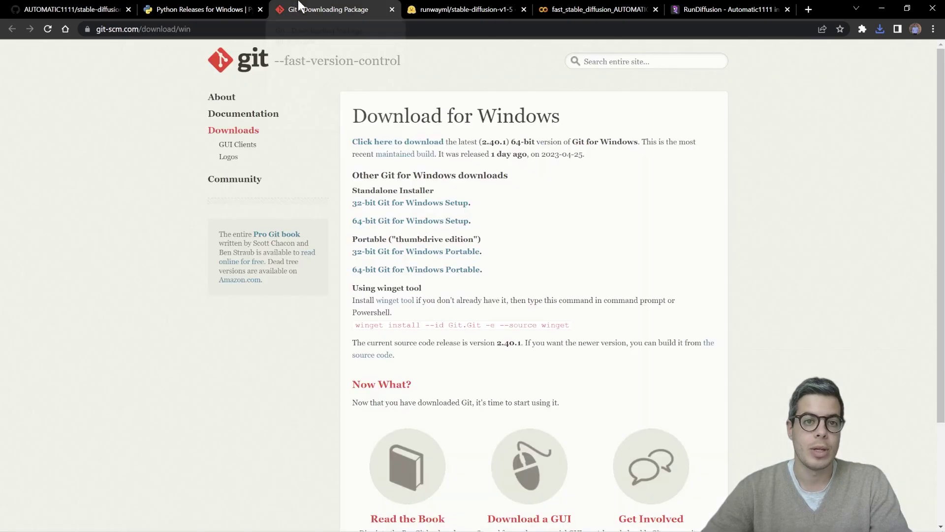
# Save the 64-bit Git for Windows Setup, Git-2.40.1-64-bit.exe, to the Desktop.
pyautogui.moveTo(370, 192); pyautogui.dragTo(398, 192)
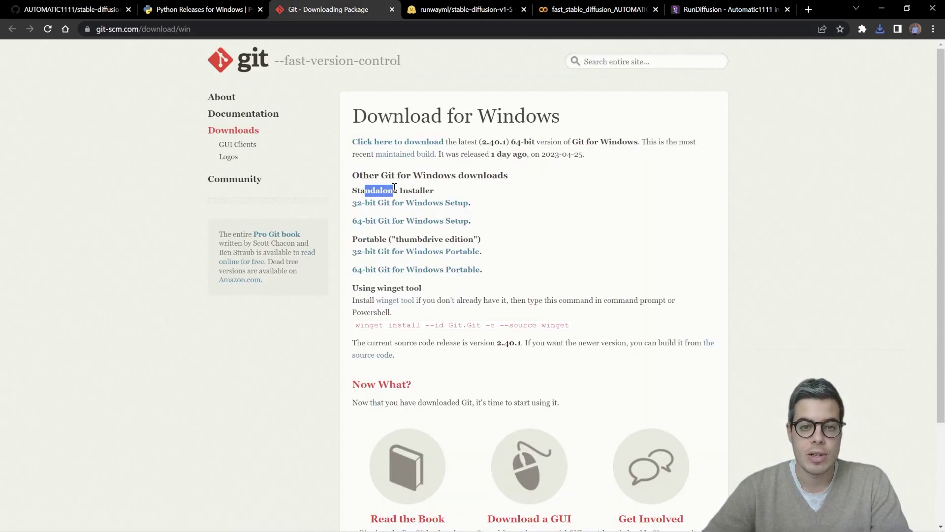
pyautogui.doubleClick(417, 191)
pyautogui.rightClick(394, 225)
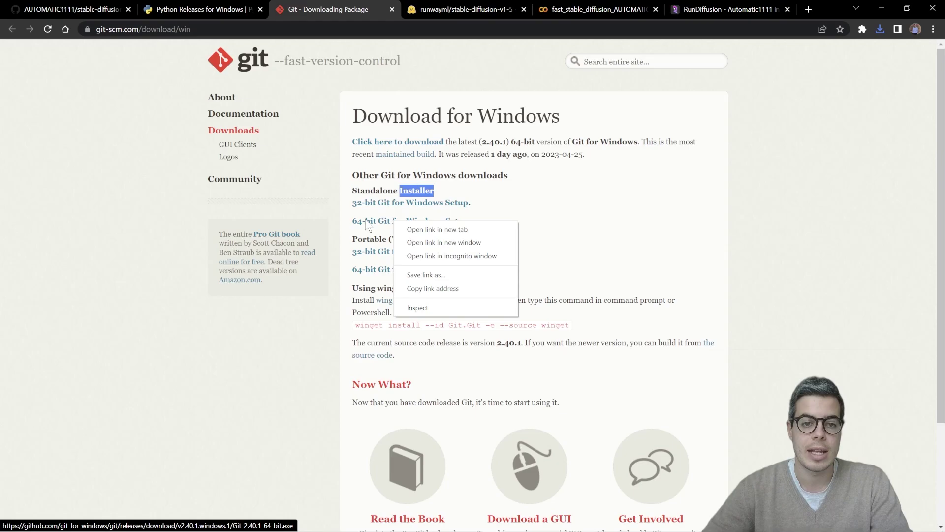
pyautogui.click(419, 272)
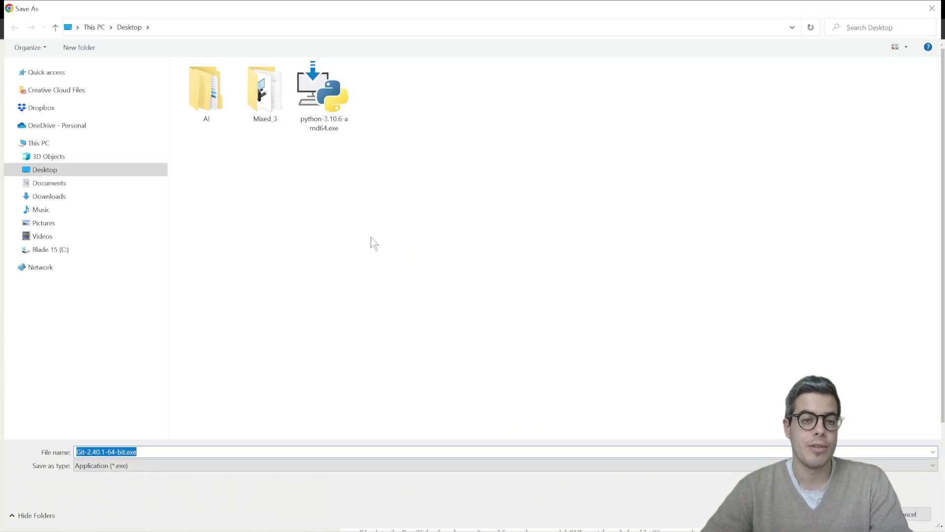
pyautogui.press('Return')
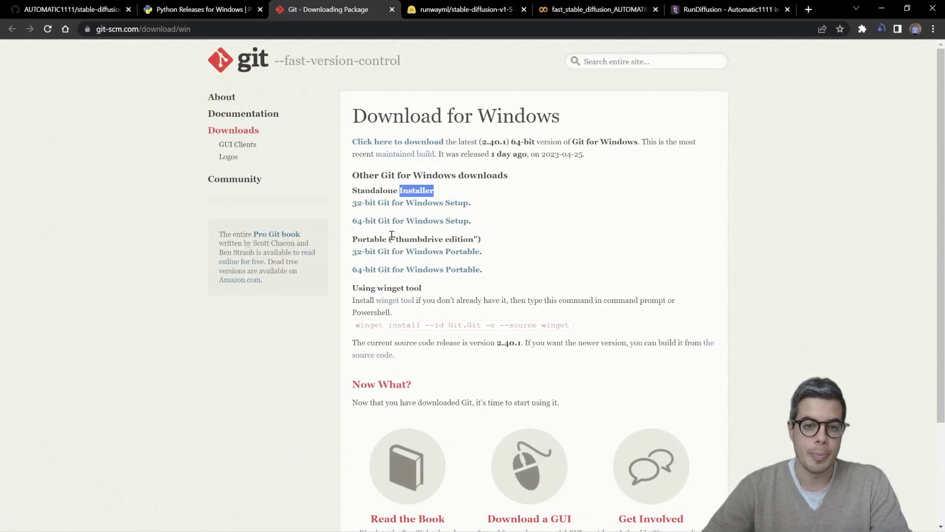
# Launch the downloaded Git installer from recent downloads, then cancel and exit its setup.
pyautogui.click(880, 30)
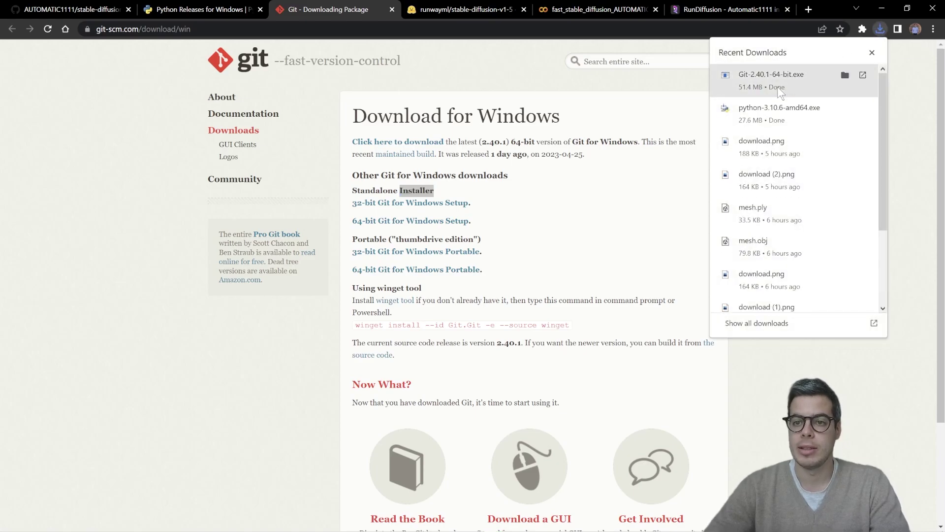
pyautogui.click(783, 93)
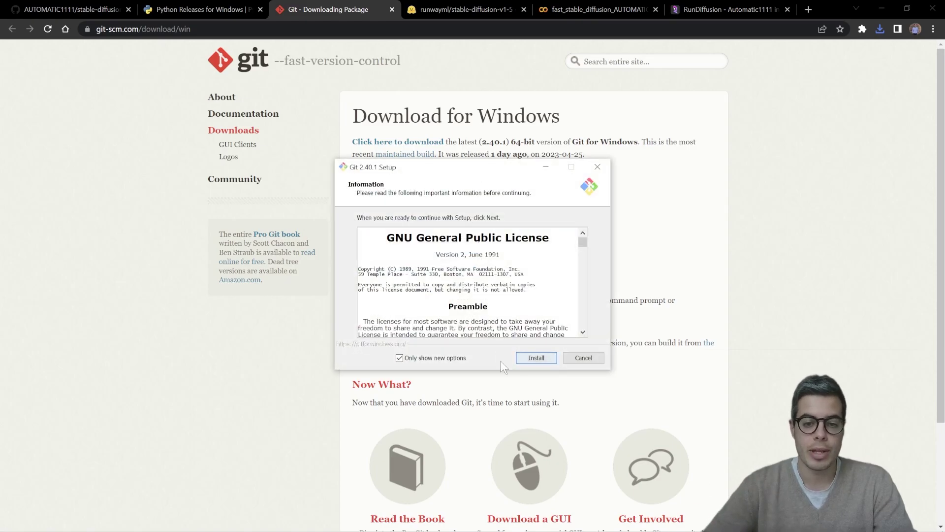
pyautogui.click(590, 355)
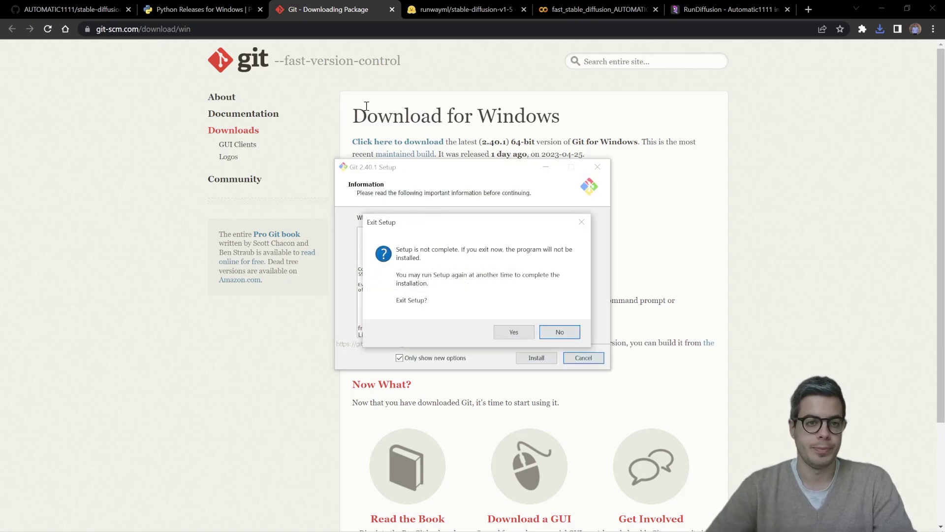
pyautogui.click(527, 332)
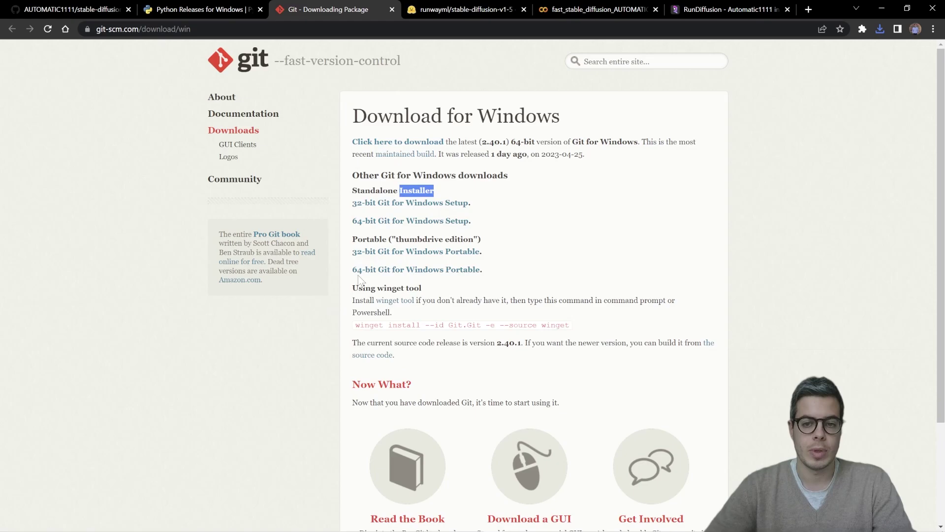
# Scroll the stable-diffusion-webui README to the Windows install steps showing the git clone command.
pyautogui.click(69, 4)
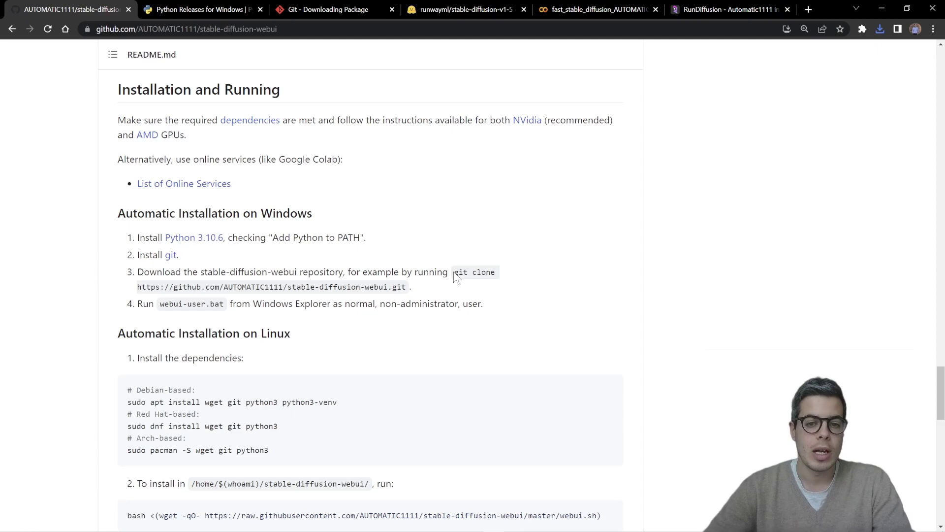
pyautogui.moveTo(454, 272); pyautogui.dragTo(462, 280)
pyautogui.click(524, 291)
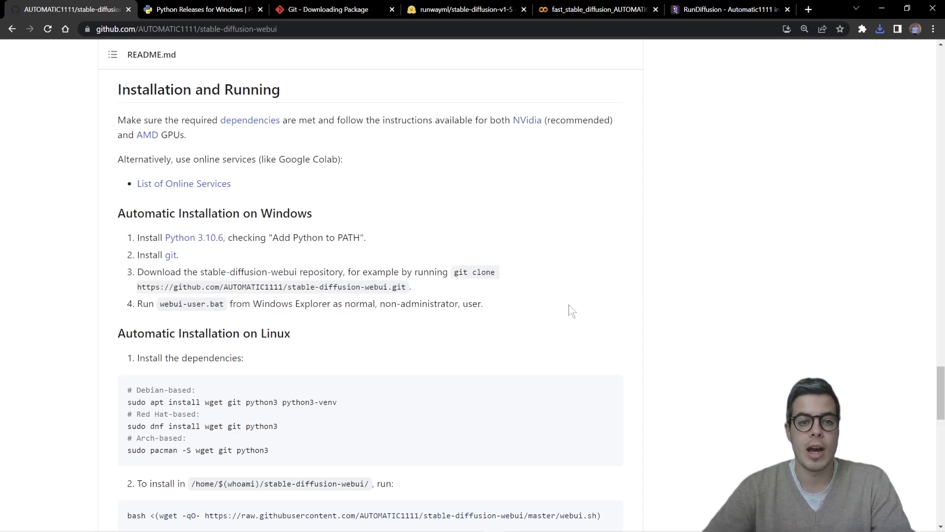
pyautogui.scroll(20, 571, 312)
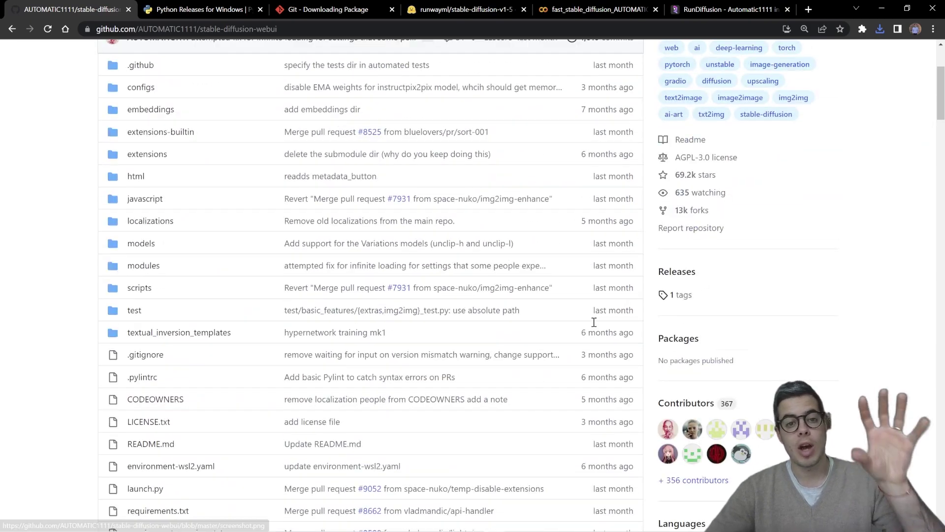
pyautogui.scroll(4, 594, 322)
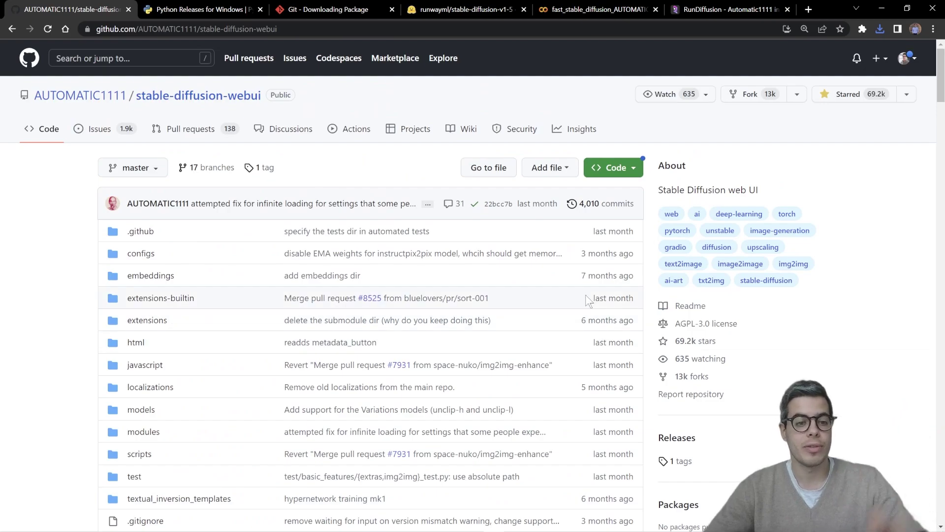
pyautogui.scroll(-1, 586, 299)
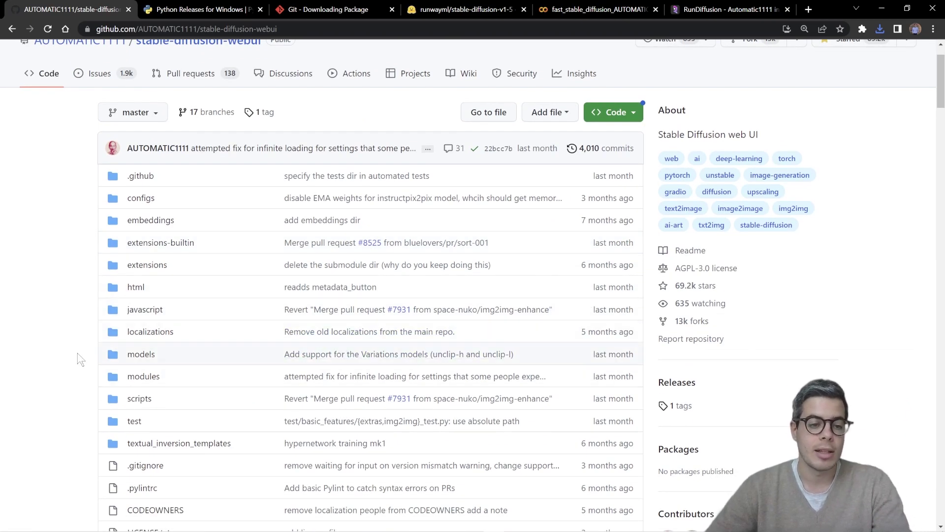
pyautogui.scroll(-14, 79, 359)
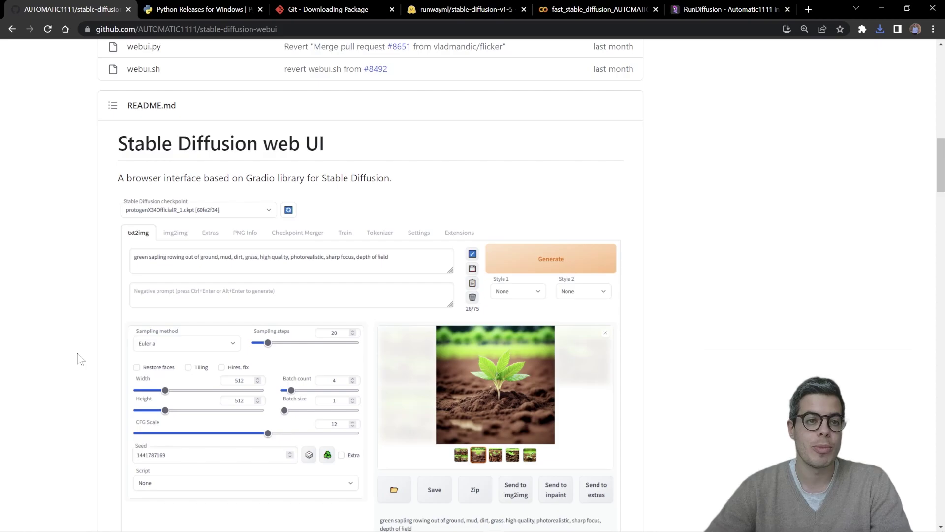
pyautogui.scroll(-20, 78, 359)
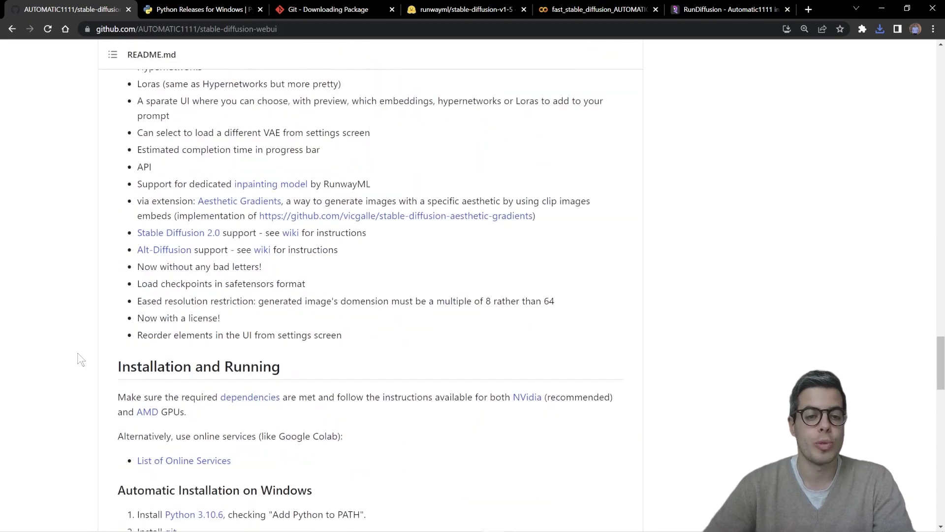
pyautogui.scroll(-5, 79, 358)
# Create a Desktop folder named AI_02, open it, and select its path in the address bar.
pyautogui.moveTo(54, 527)
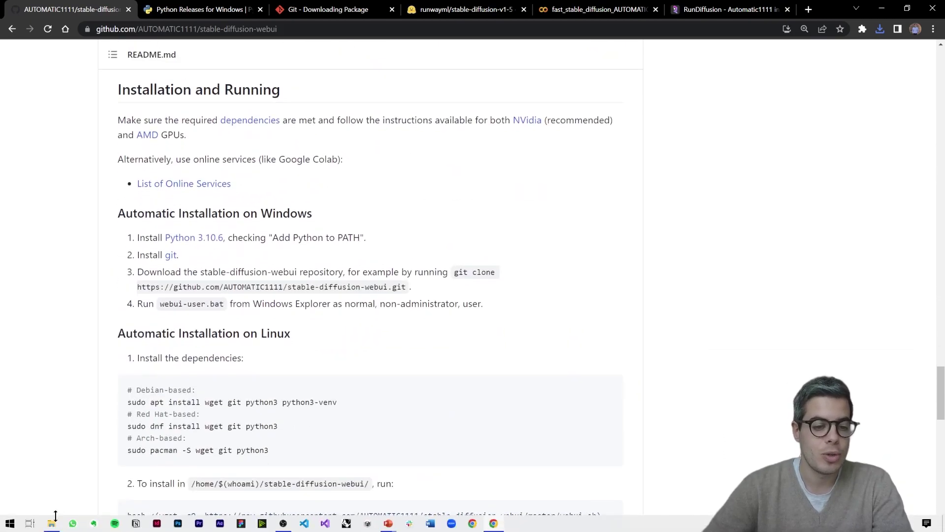
pyautogui.hotkey('alt', 'Tab')
pyautogui.click(504, 288)
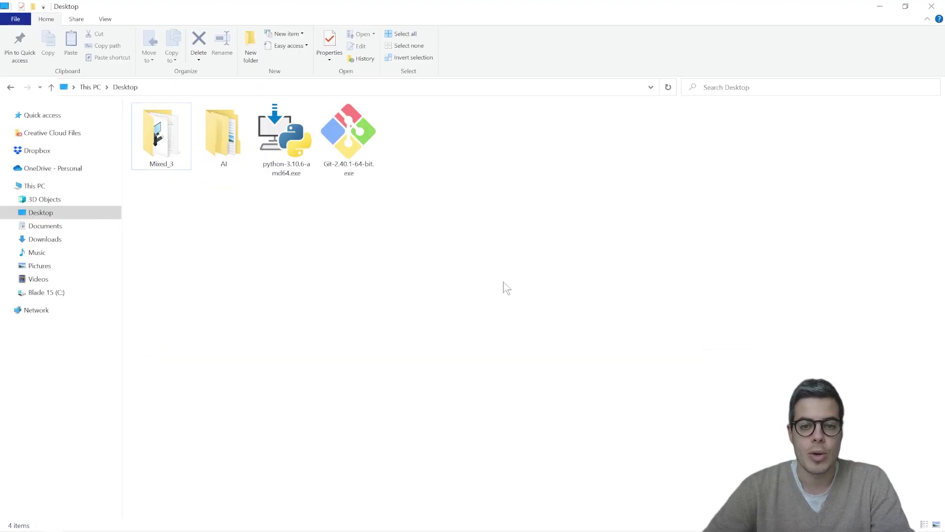
pyautogui.rightClick(397, 212)
pyautogui.moveTo(434, 354)
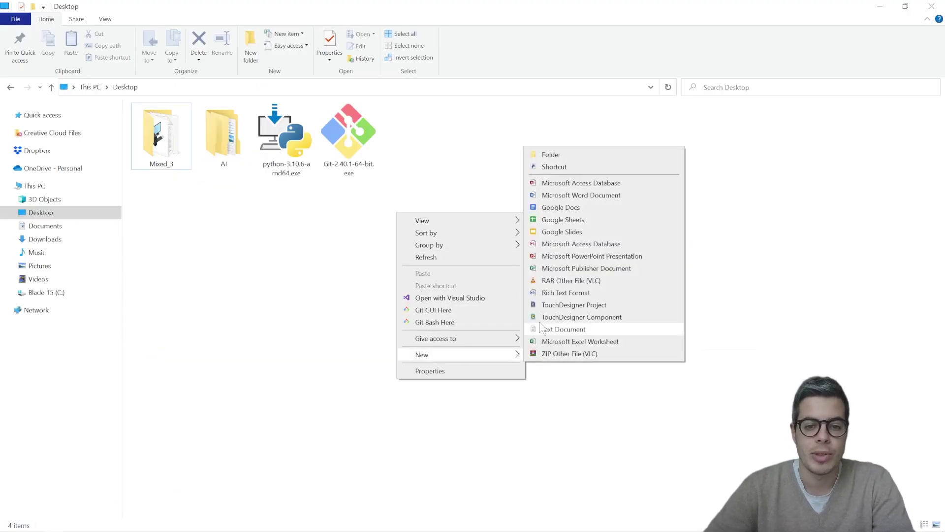
pyautogui.click(553, 153)
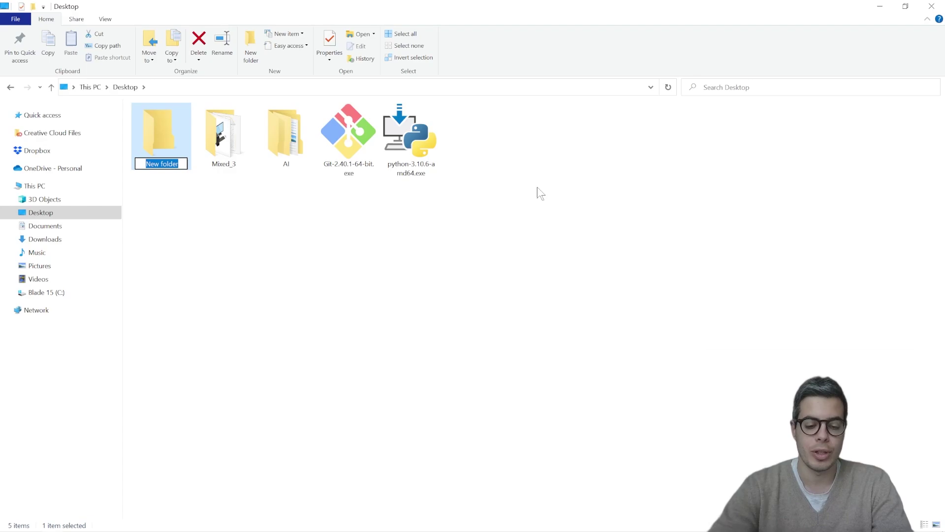
pyautogui.write('AI_02')
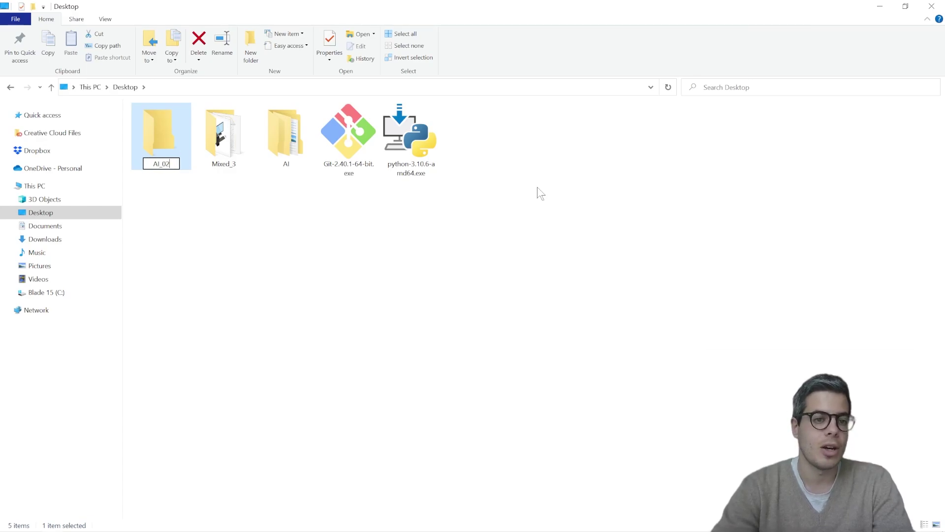
pyautogui.click(321, 252)
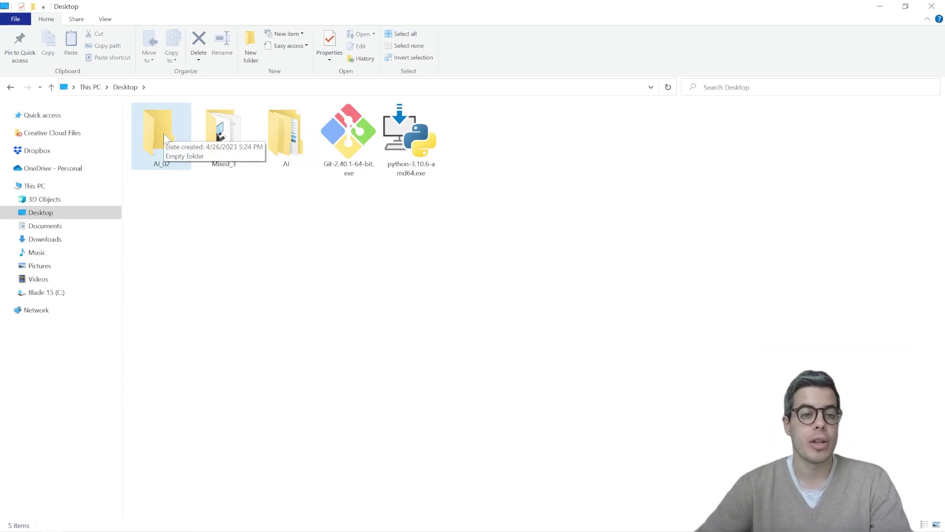
pyautogui.click(166, 148)
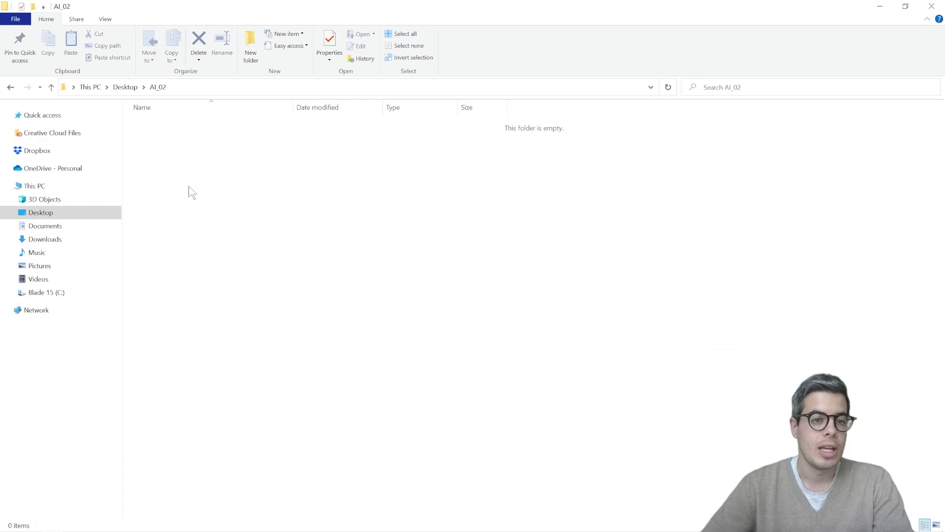
pyautogui.click(220, 90)
pyautogui.hotkey('ctrl', 'c')
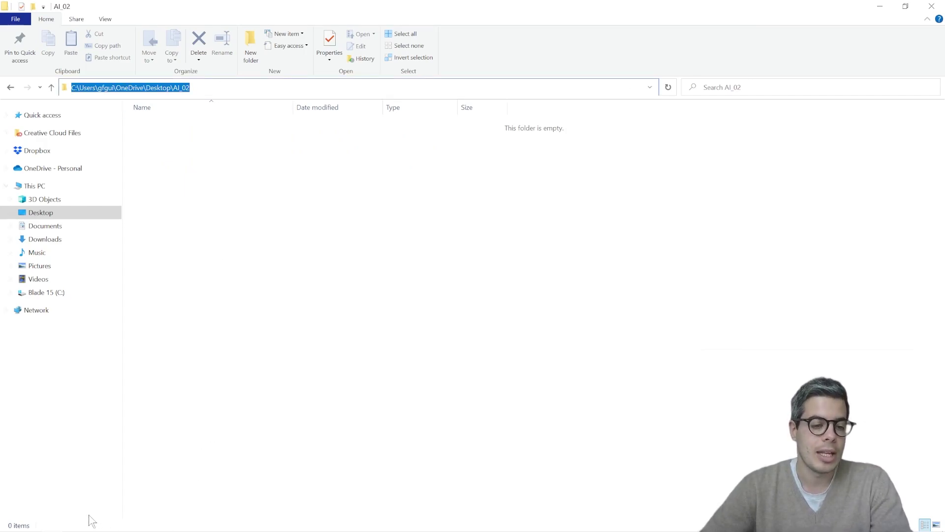
# Launch Command Prompt by searching Start for cmd and position its window.
pyautogui.moveTo(93, 531)
pyautogui.click(9, 523)
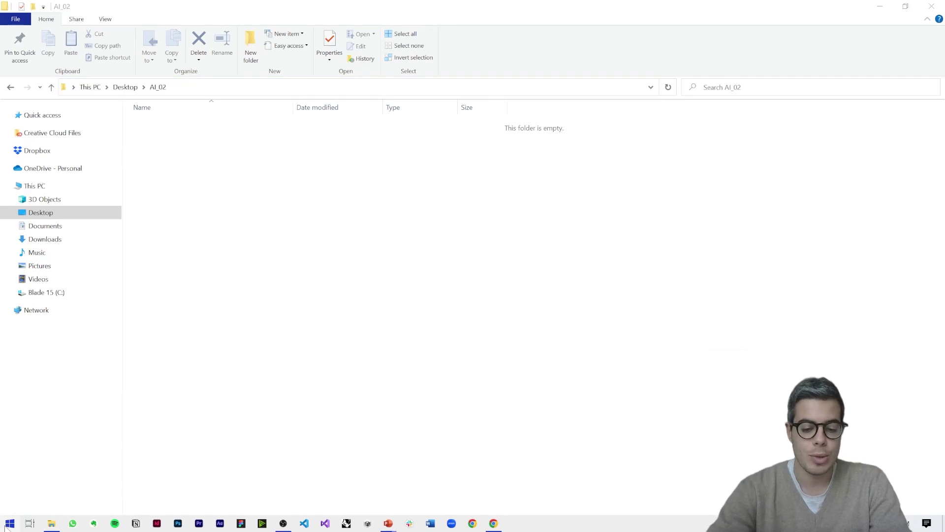
pyautogui.write('cmd')
pyautogui.press('Return')
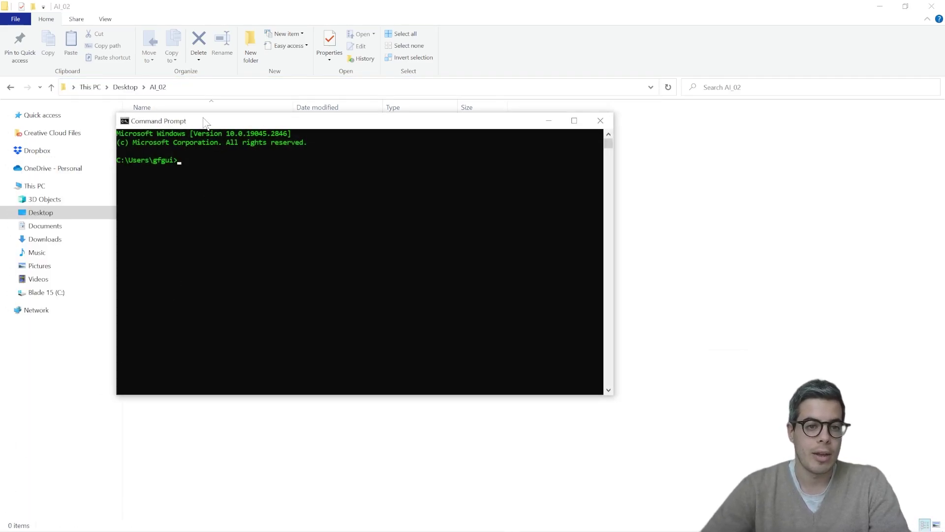
pyautogui.moveTo(206, 123); pyautogui.dragTo(231, 136)
pyautogui.click(10, 523)
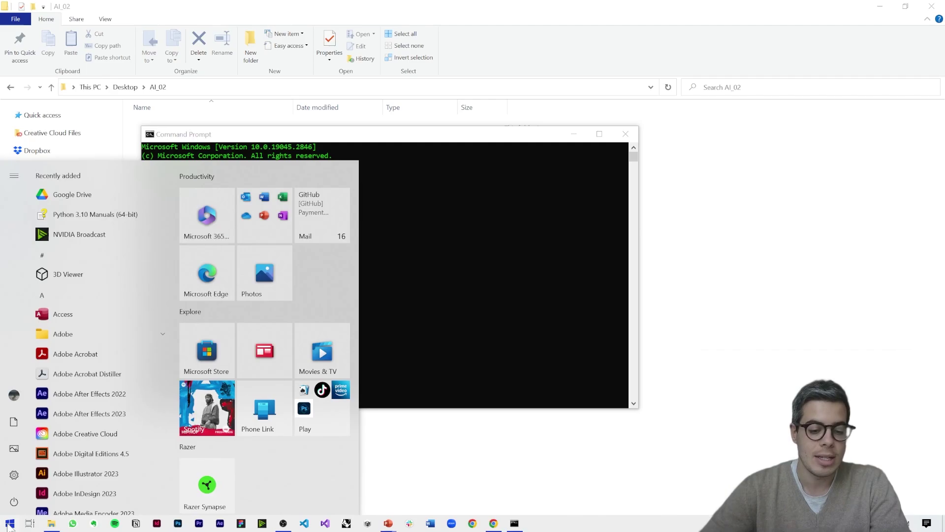
pyautogui.write('cmd')
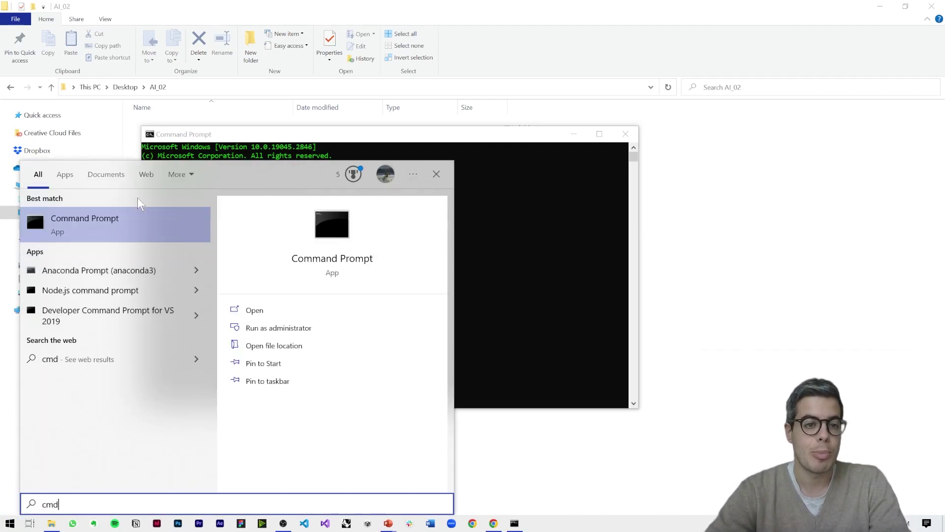
pyautogui.moveTo(273, 136); pyautogui.dragTo(308, 134)
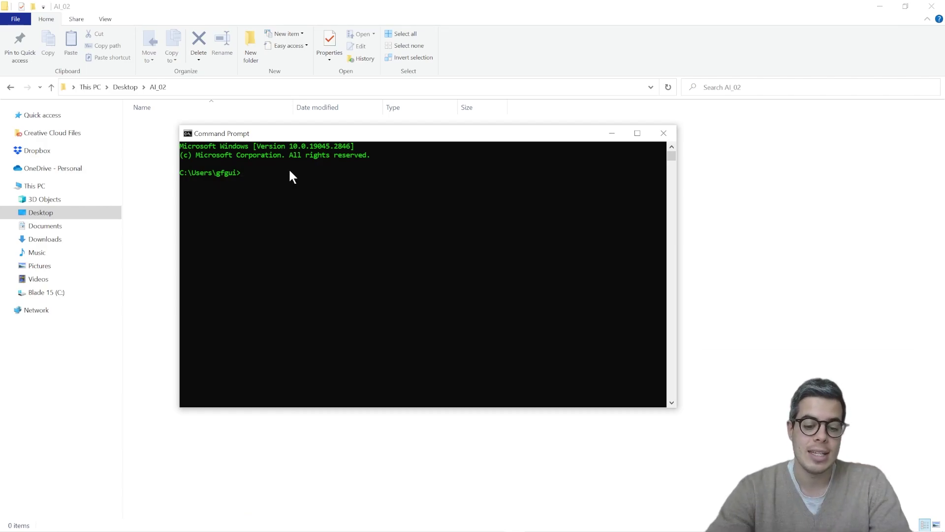
# Change directory to the AI_02 Desktop folder using cd with the pasted path.
pyautogui.write('cd')
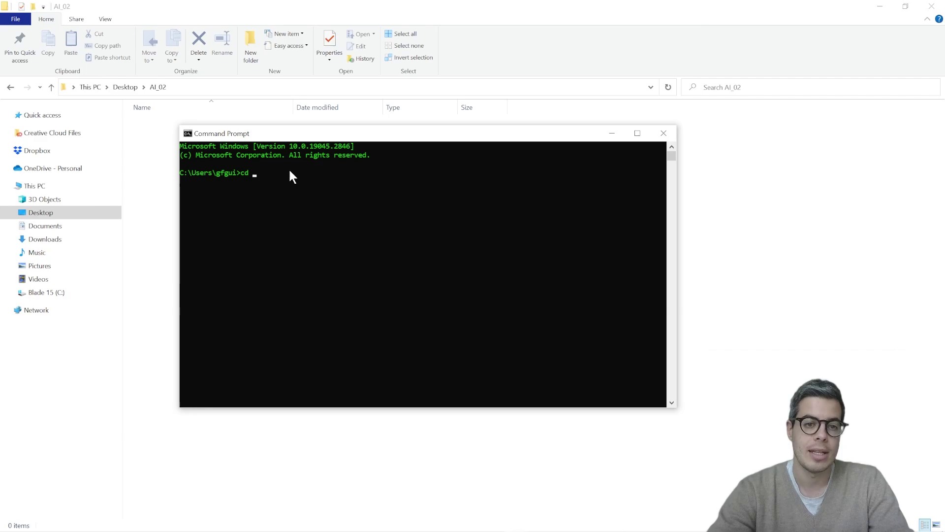
pyautogui.hotkey('ctrl', 'v')
pyautogui.press('Return')
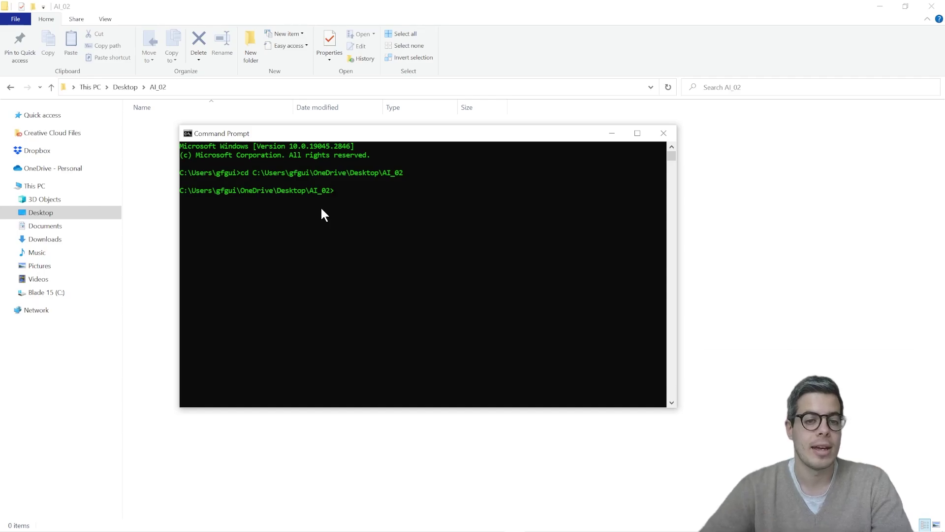
pyautogui.click(880, 6)
pyautogui.moveTo(299, 133); pyautogui.dragTo(558, 110)
# Copy the README's 'git clone …stable-diffusion-webui.git' command and return to the AI_02 folder.
pyautogui.click(390, 284)
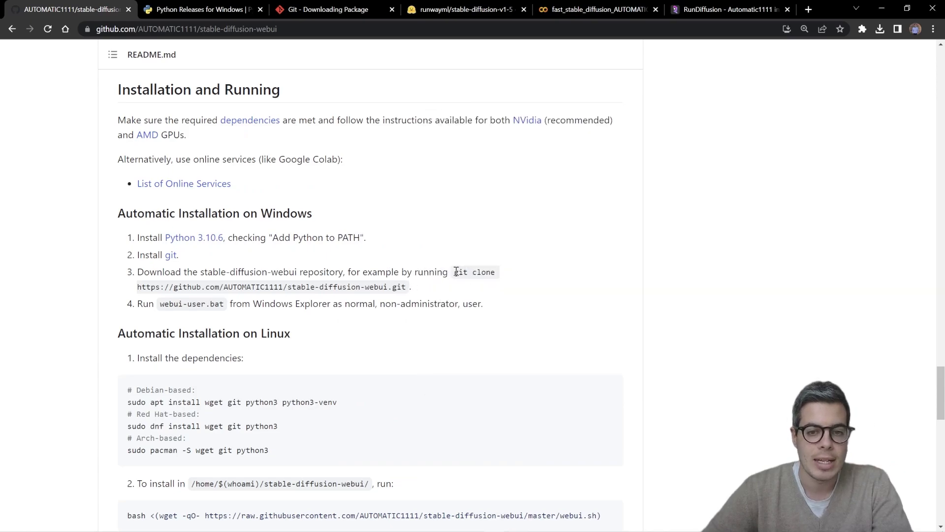
pyautogui.moveTo(456, 271); pyautogui.dragTo(412, 286)
pyautogui.hotkey('ctrl', 'c')
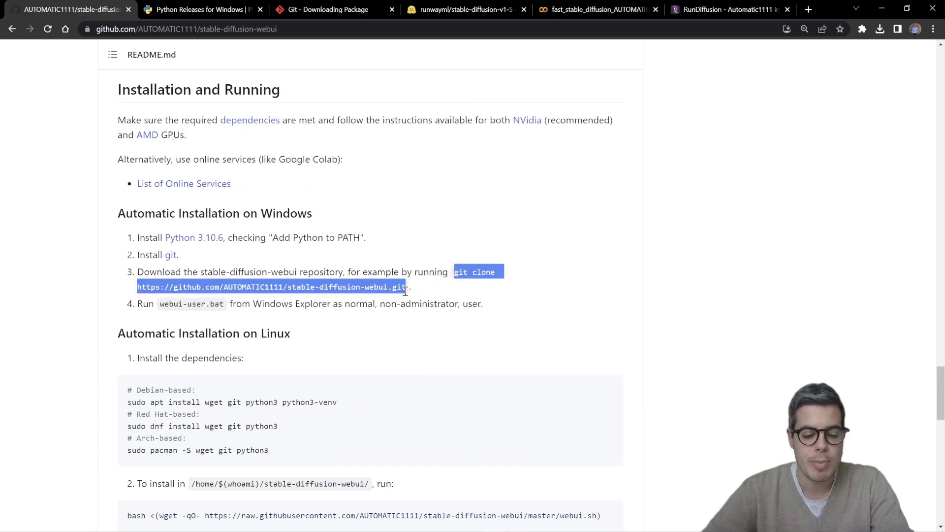
pyautogui.click(412, 291)
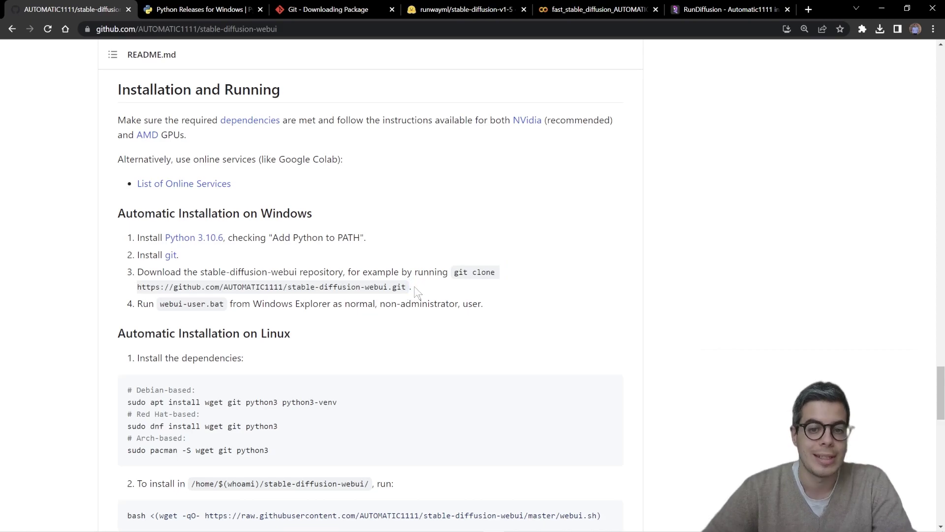
pyautogui.moveTo(109, 524)
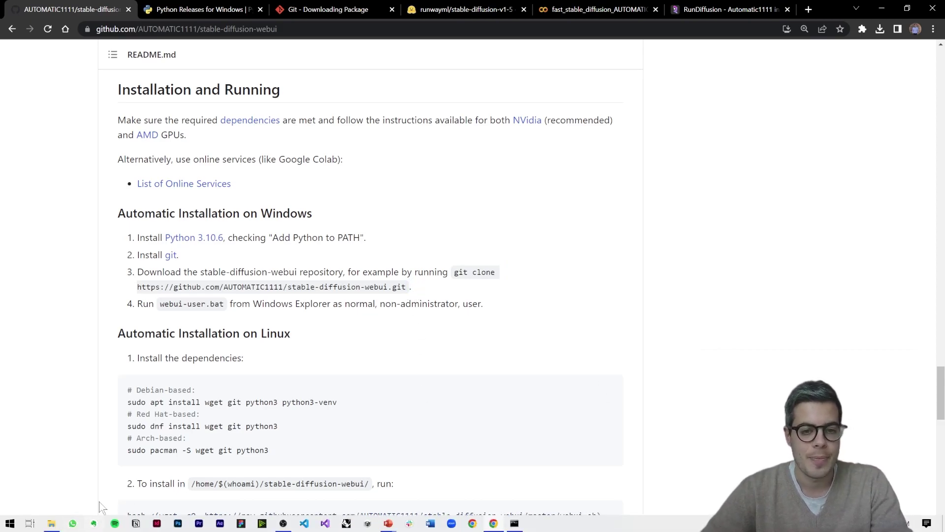
pyautogui.hotkey('alt', 'Tab')
pyautogui.click(398, 277)
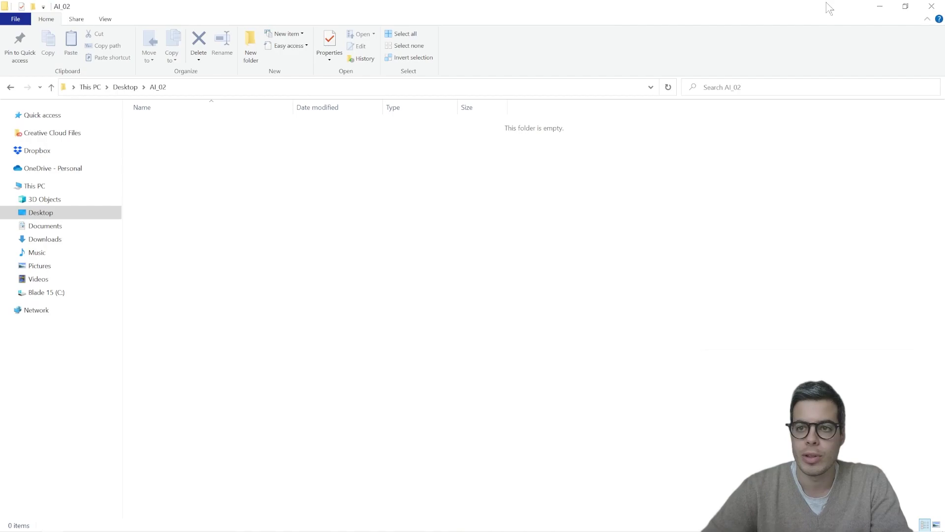
# Paste the git clone command at the AI_02 prompt, then bring the GitHub README back.
pyautogui.hotkey('alt', 'Tab')
pyautogui.click(405, 268)
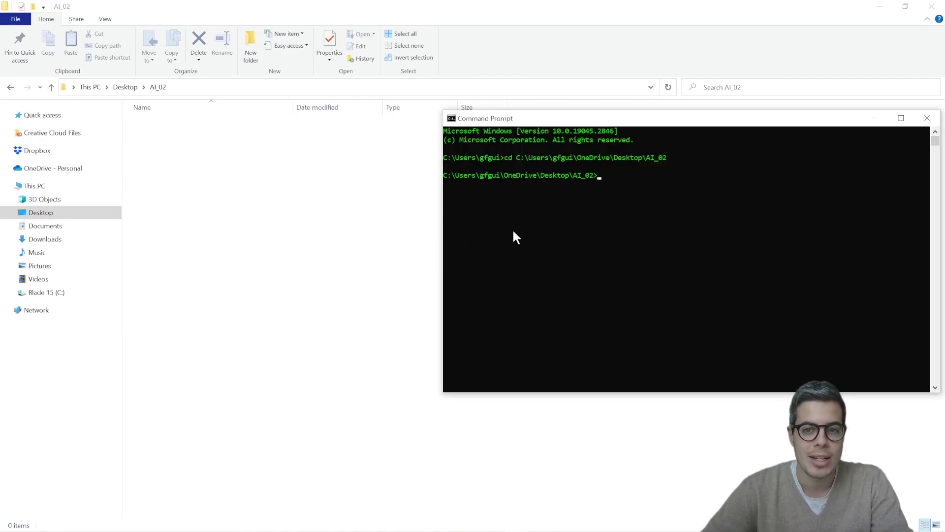
pyautogui.hotkey('ctrl', 'v')
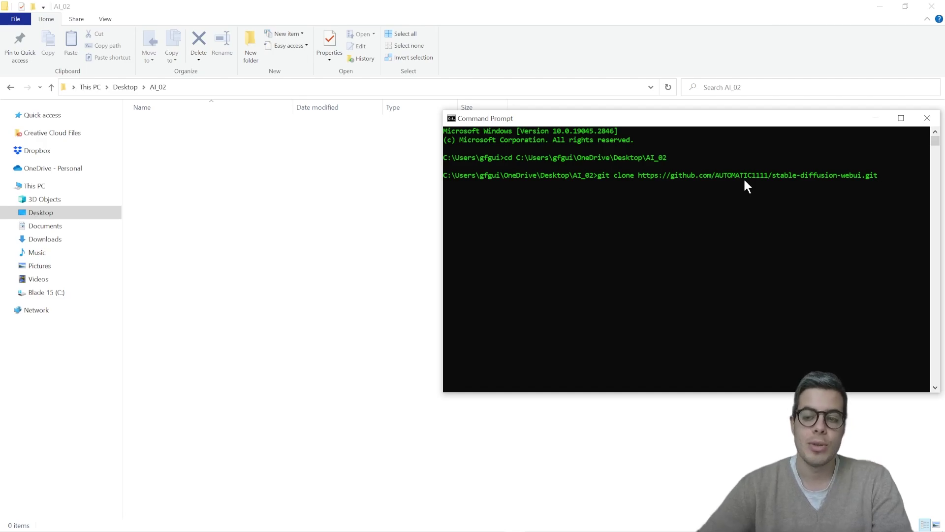
pyautogui.click(387, 241)
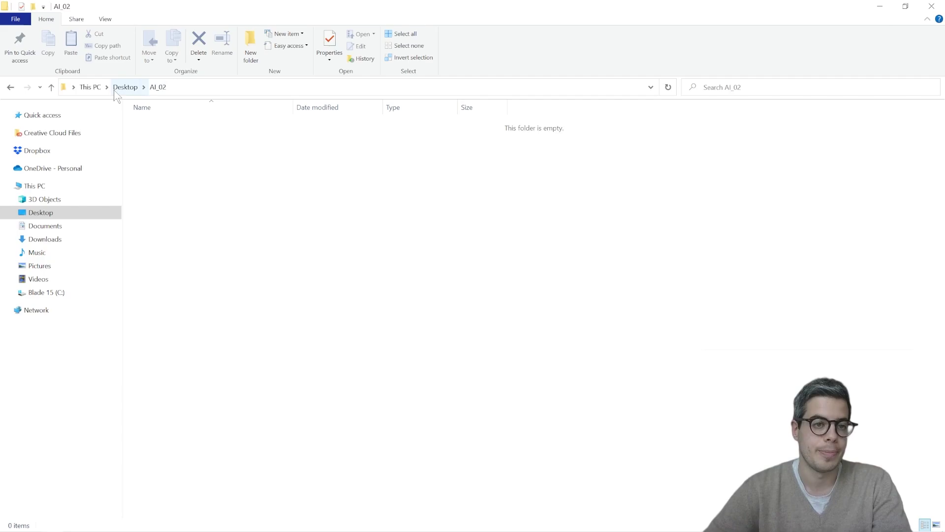
pyautogui.moveTo(184, 4); pyautogui.dragTo(329, 61)
pyautogui.click(71, 167)
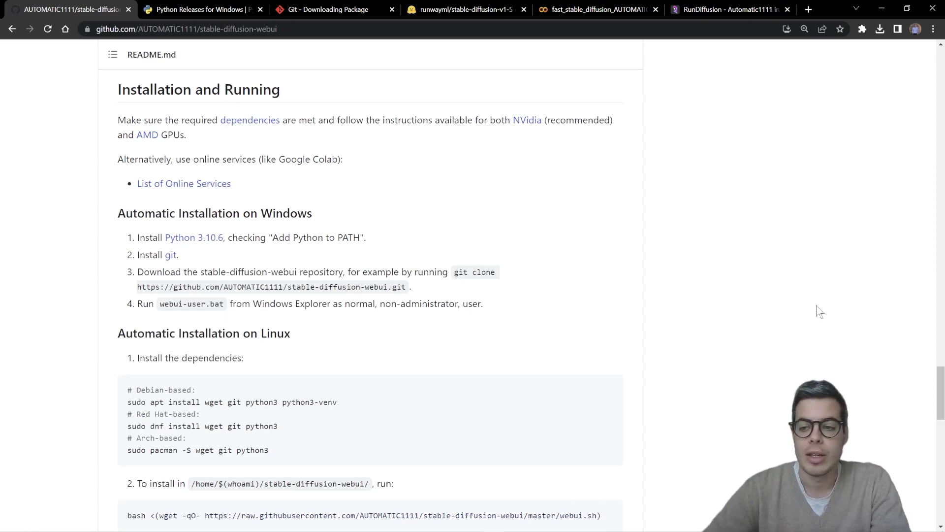
# On the wiki Features page, find Stable Diffusion 2.0's 768 (2.1) entry and open its model link.
pyautogui.moveTo(939, 390); pyautogui.dragTo(920, 34)
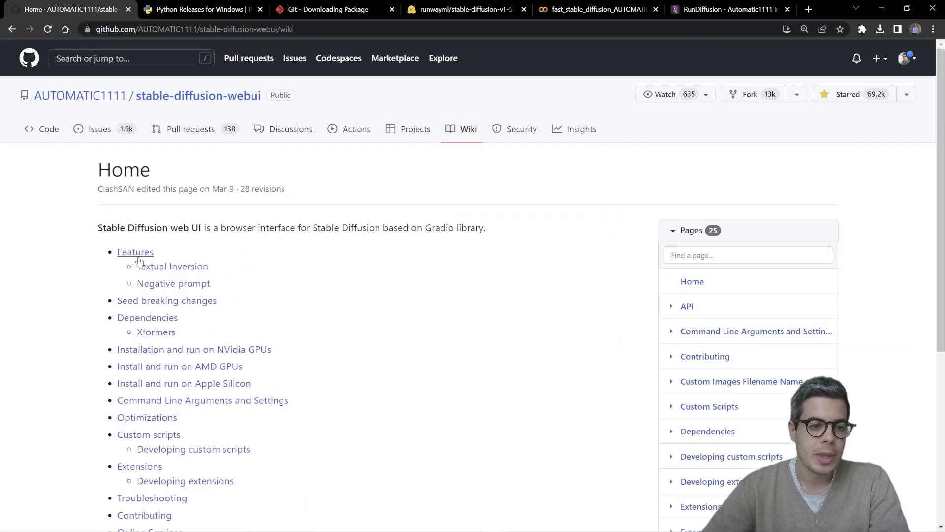
pyautogui.click(129, 255)
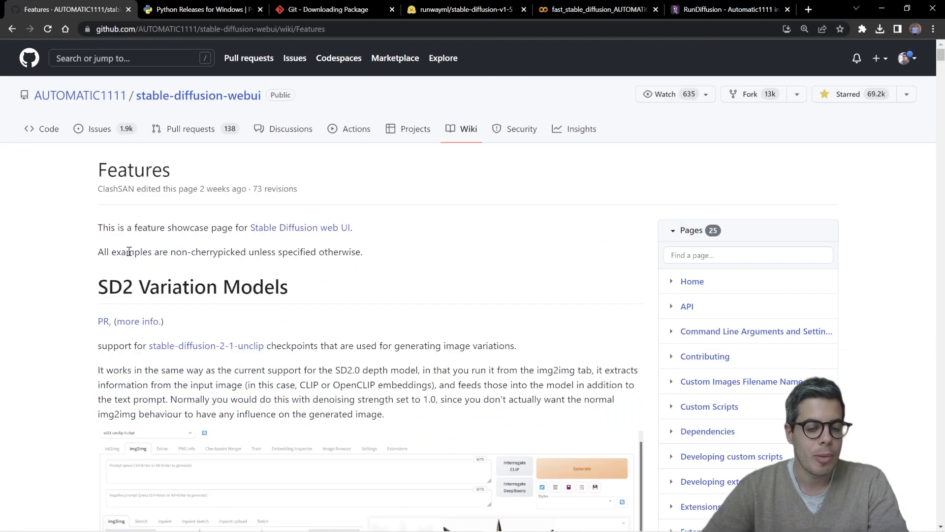
pyautogui.hotkey('ctrl', 'f')
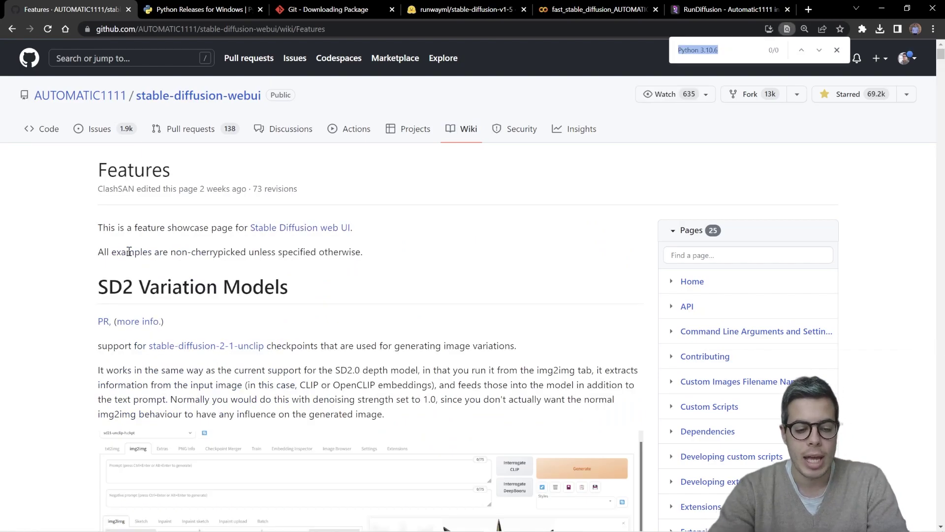
pyautogui.write('2.1')
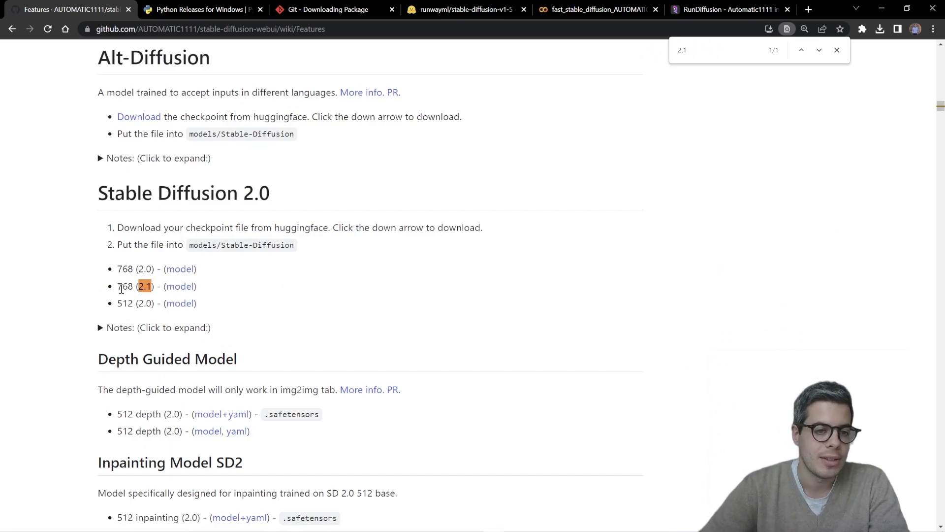
pyautogui.moveTo(115, 193); pyautogui.dragTo(275, 197)
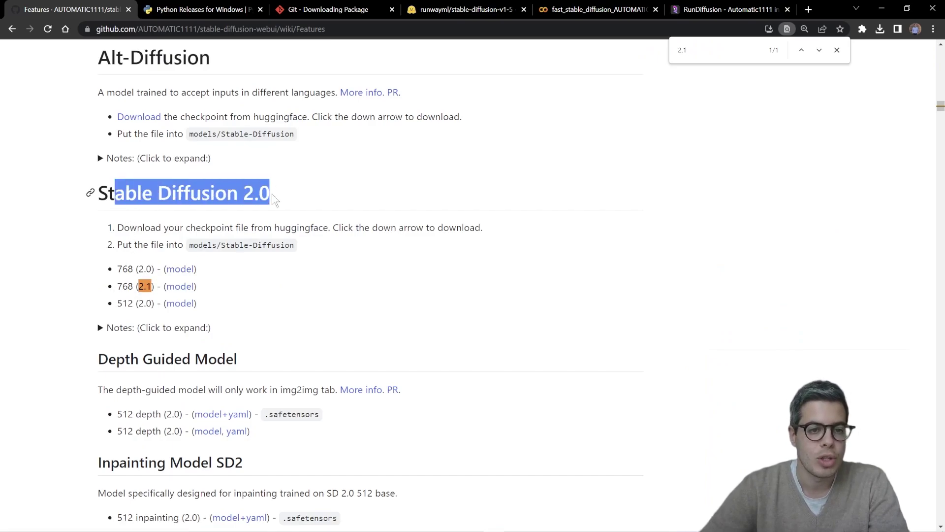
pyautogui.click(127, 288)
pyautogui.doubleClick(127, 288)
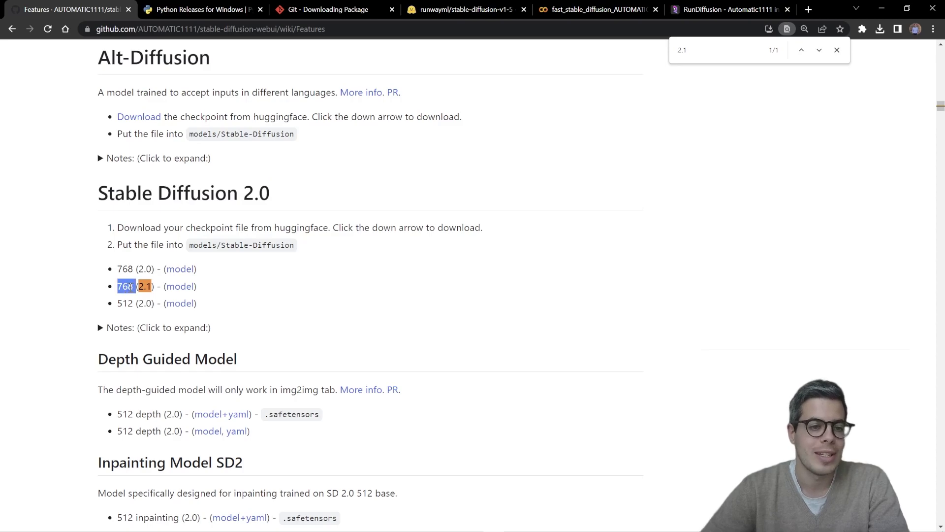
pyautogui.click(129, 287)
pyautogui.click(172, 290)
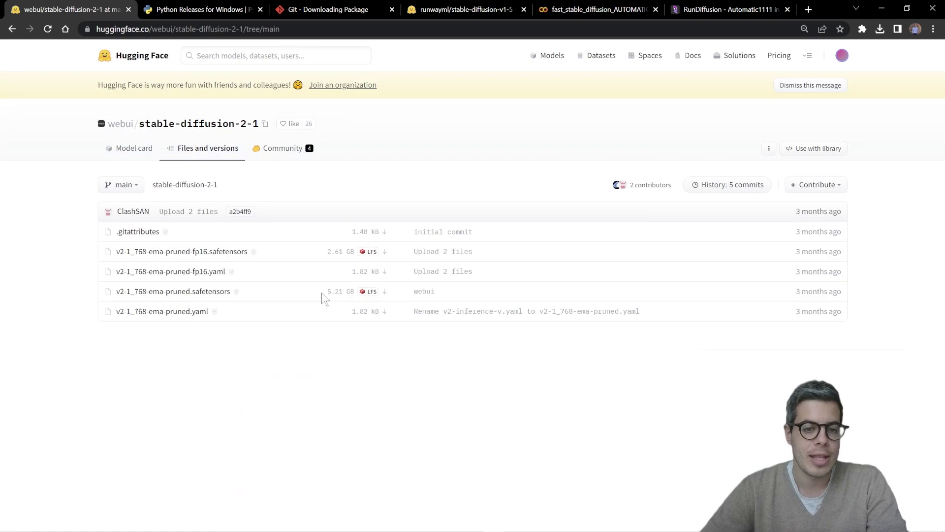
# Highlight the 5.21 GB pruned safetensors and yaml files, then open the runwayml v1-5 tab.
pyautogui.moveTo(327, 292); pyautogui.dragTo(354, 292)
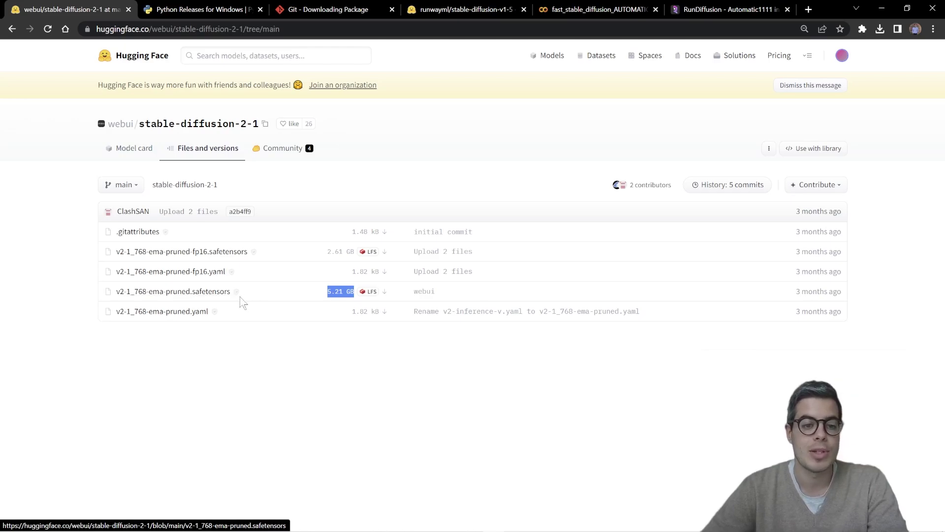
pyautogui.moveTo(328, 324); pyautogui.dragTo(115, 295)
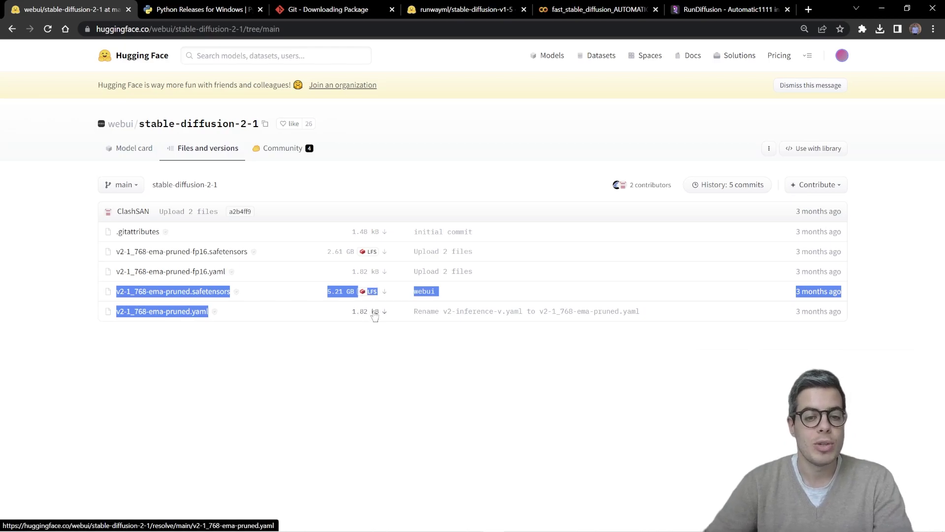
pyautogui.click(385, 349)
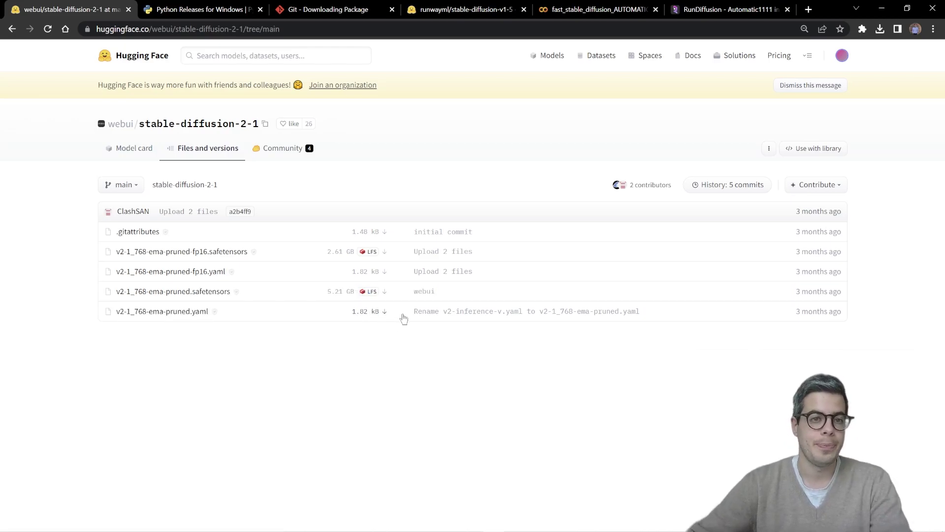
pyautogui.click(465, 5)
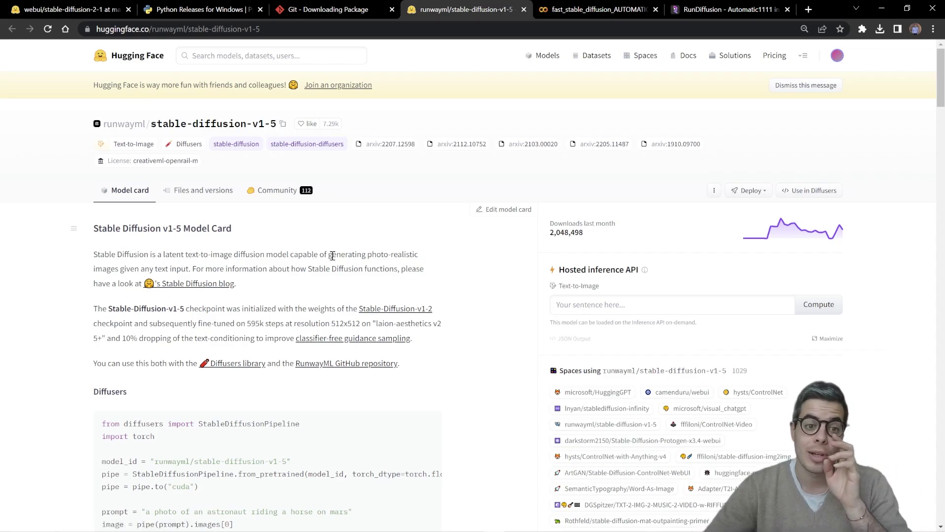
# Highlight the v1-5 card's Download the weights step, the 4.27GB emaonly size and each checkpoint's suitability.
pyautogui.scroll(-15, 332, 257)
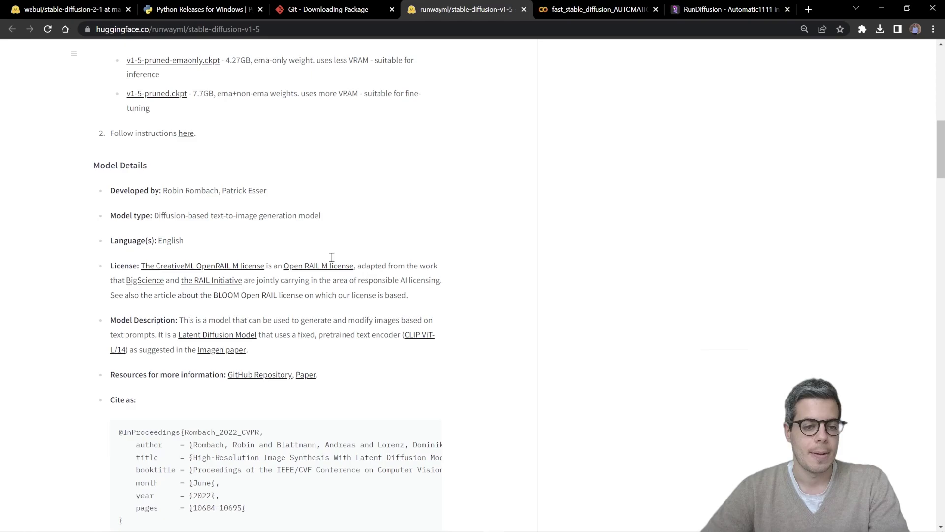
pyautogui.scroll(-6, 332, 257)
pyautogui.scroll(11, 332, 261)
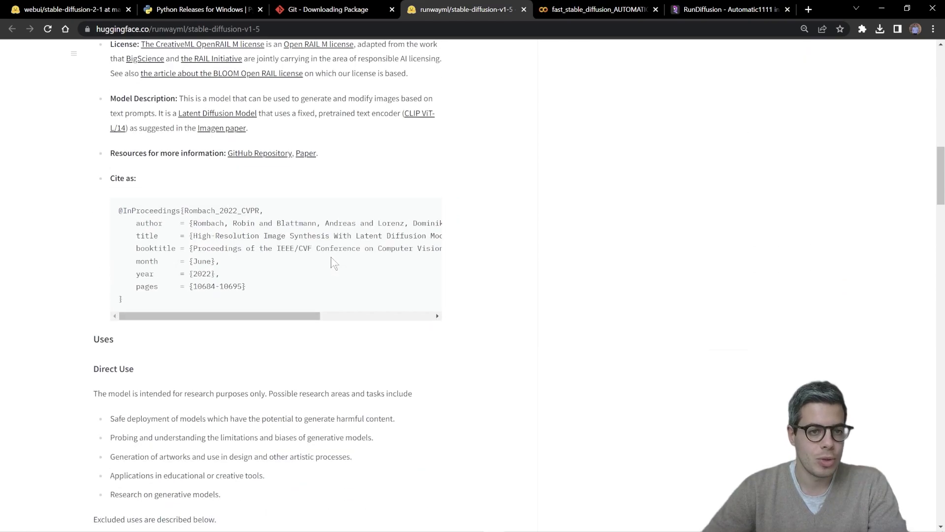
pyautogui.scroll(2, 332, 261)
pyautogui.moveTo(105, 121); pyautogui.dragTo(187, 121)
pyautogui.moveTo(121, 147); pyautogui.dragTo(187, 147)
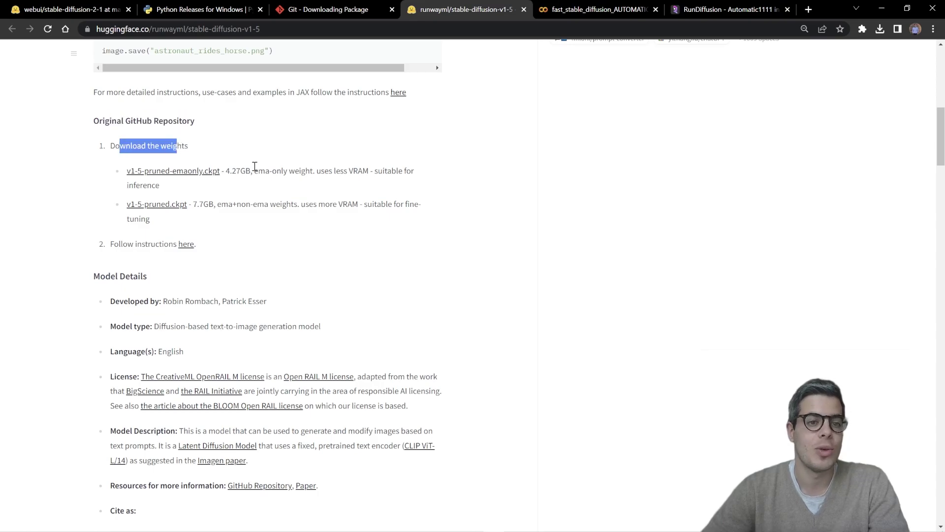
pyautogui.click(223, 170)
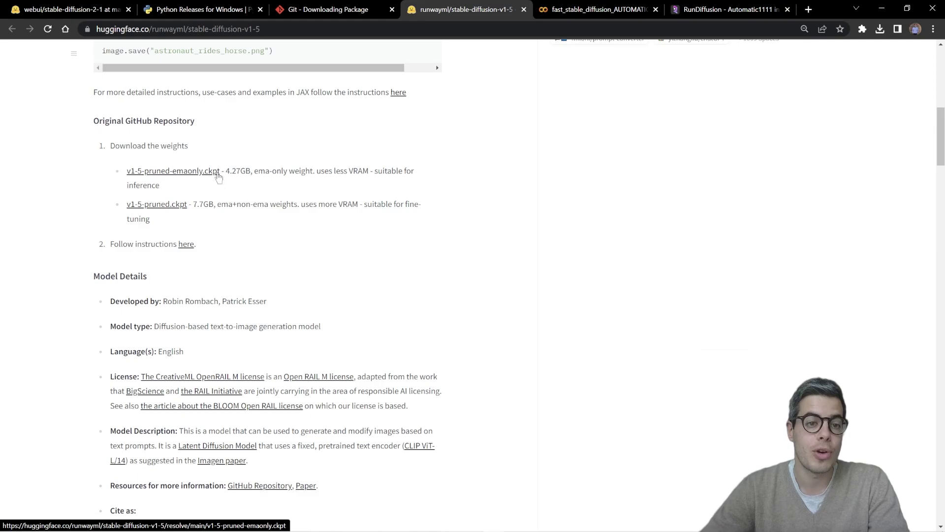
pyautogui.moveTo(225, 170); pyautogui.dragTo(254, 170)
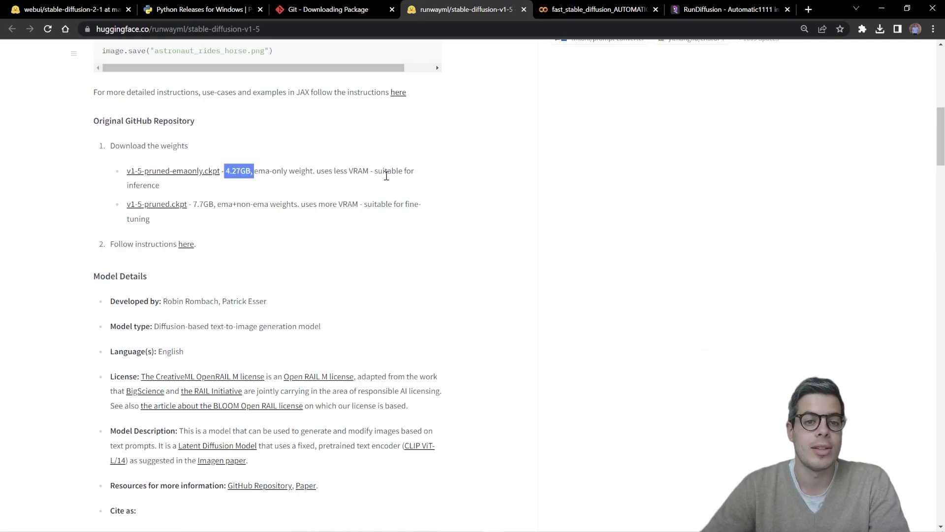
pyautogui.moveTo(375, 171); pyautogui.dragTo(391, 218)
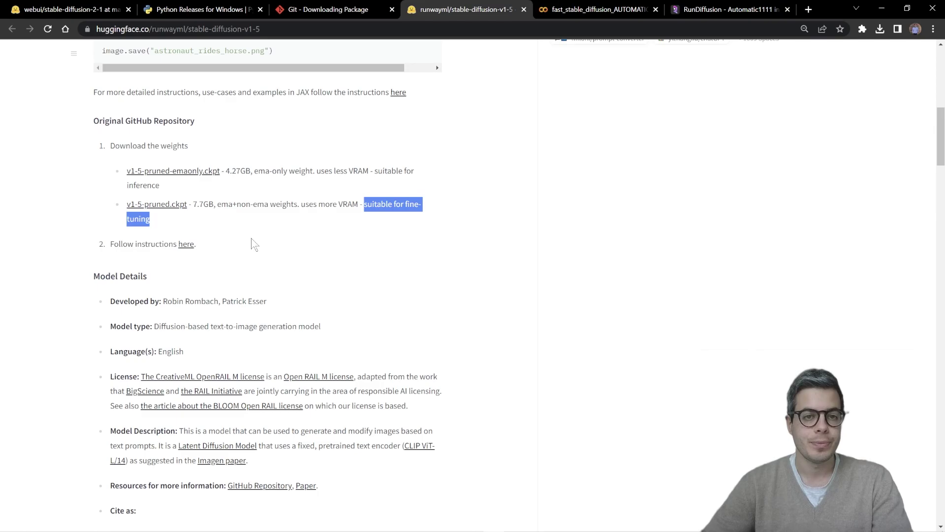
# In File Explorer, go from Desktop through AI > stable-diffusion-webui > models > Stable-diffusion.
pyautogui.click(51, 523)
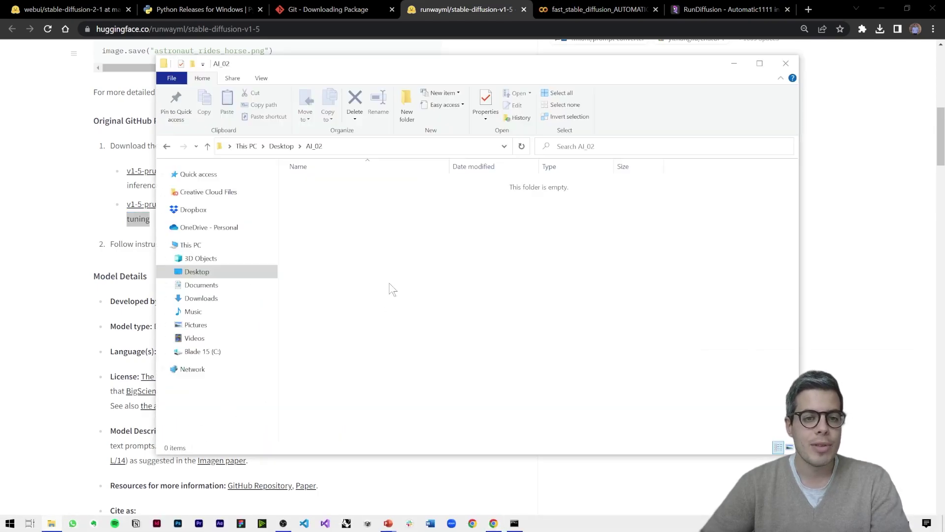
pyautogui.click(282, 146)
pyautogui.click(430, 203)
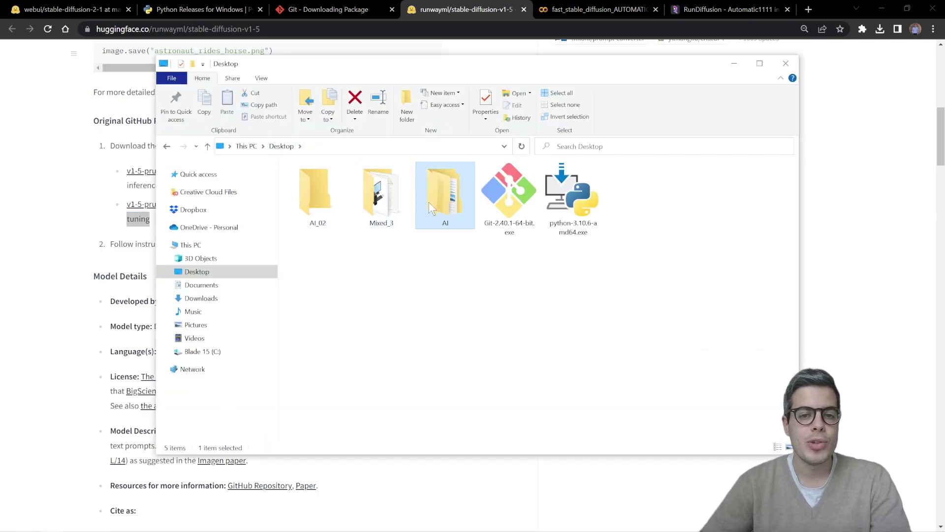
pyautogui.doubleClick(429, 202)
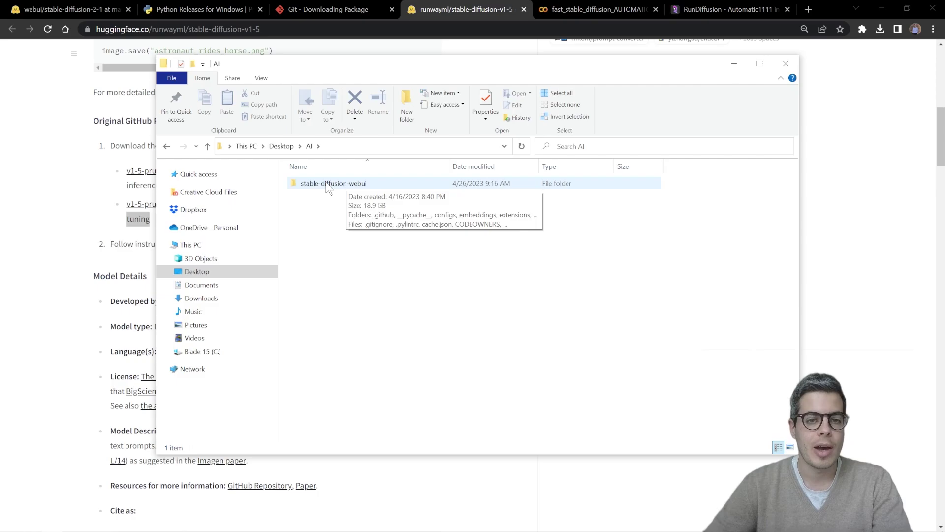
pyautogui.click(348, 187)
pyautogui.doubleClick(349, 188)
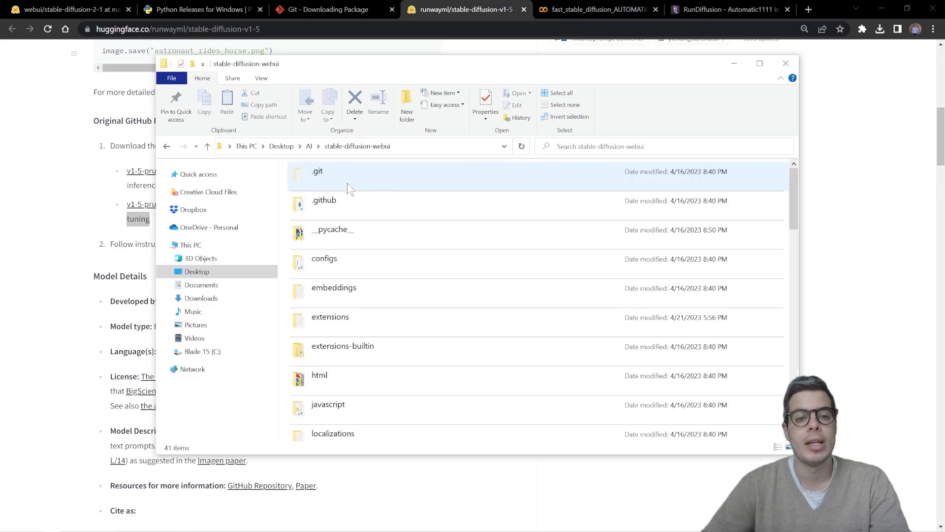
pyautogui.scroll(-3, 348, 189)
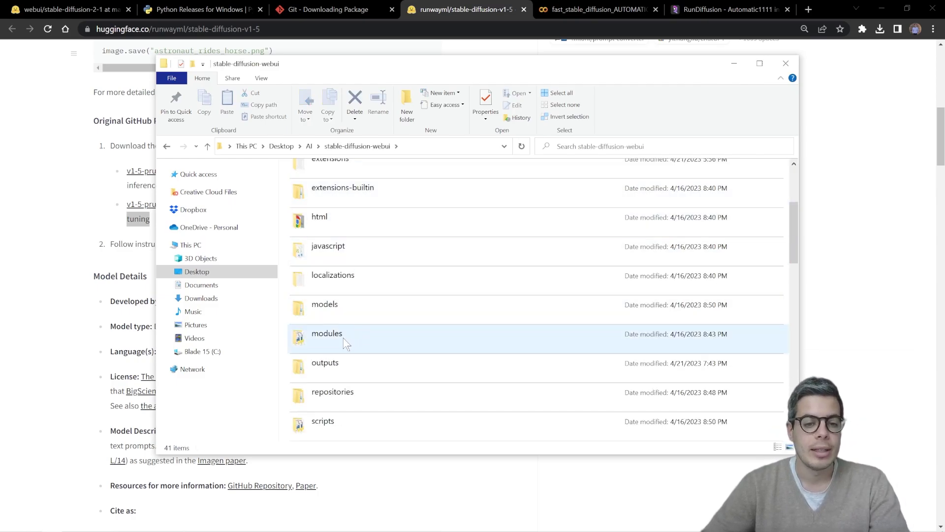
pyautogui.doubleClick(327, 308)
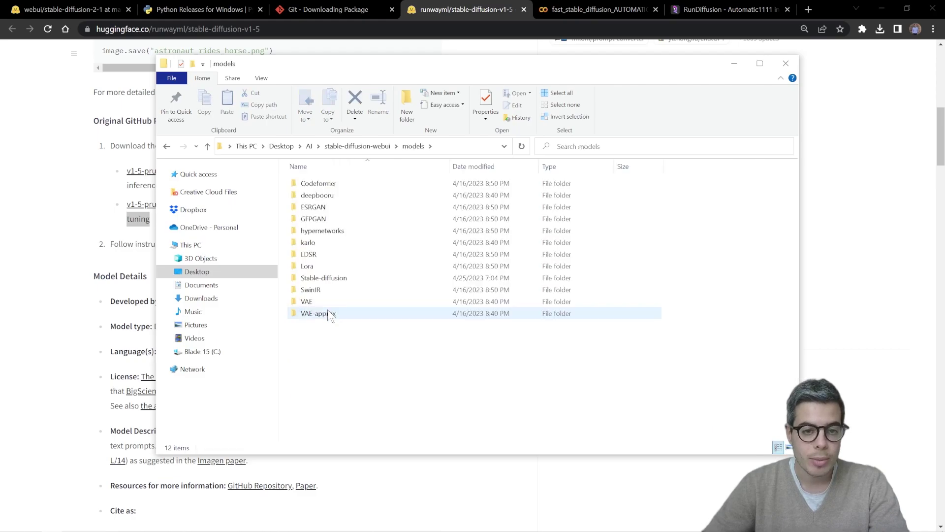
pyautogui.doubleClick(321, 279)
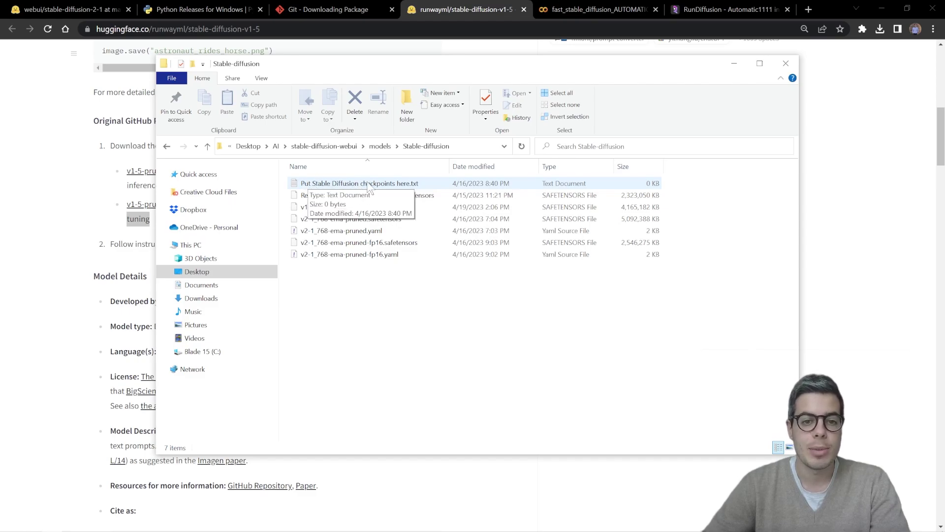
# Highlight the downloaded checkpoint and config files, then select Realistic_Vision_V1.4.
pyautogui.moveTo(360, 285); pyautogui.dragTo(326, 203)
pyautogui.click(363, 291)
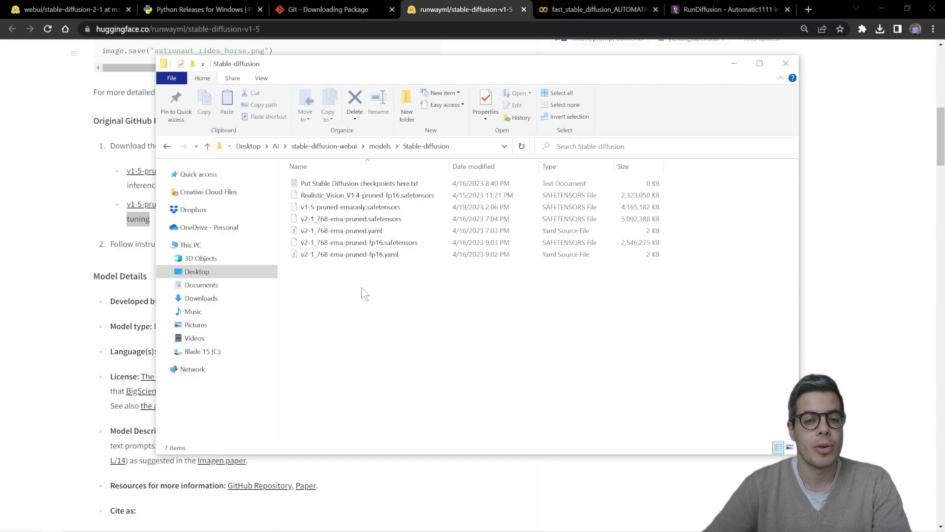
pyautogui.moveTo(365, 294); pyautogui.dragTo(338, 198)
pyautogui.click(367, 303)
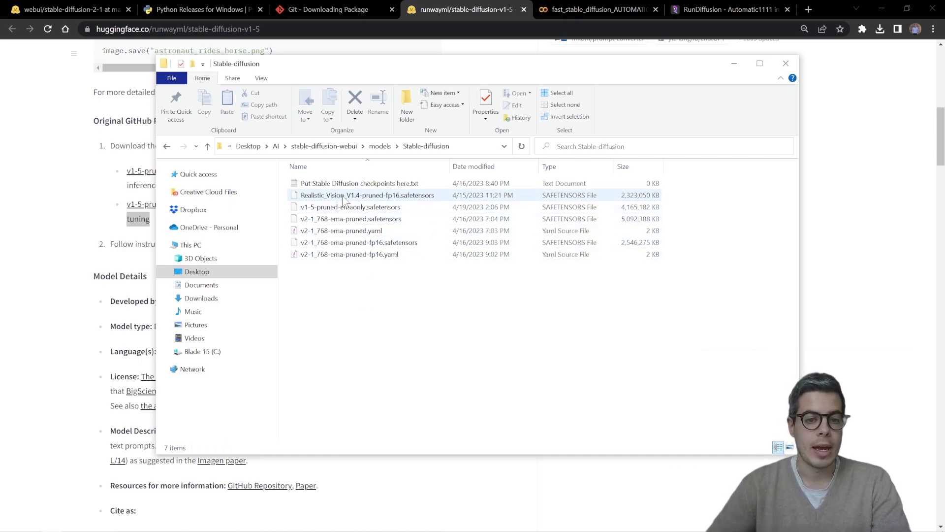
pyautogui.click(320, 197)
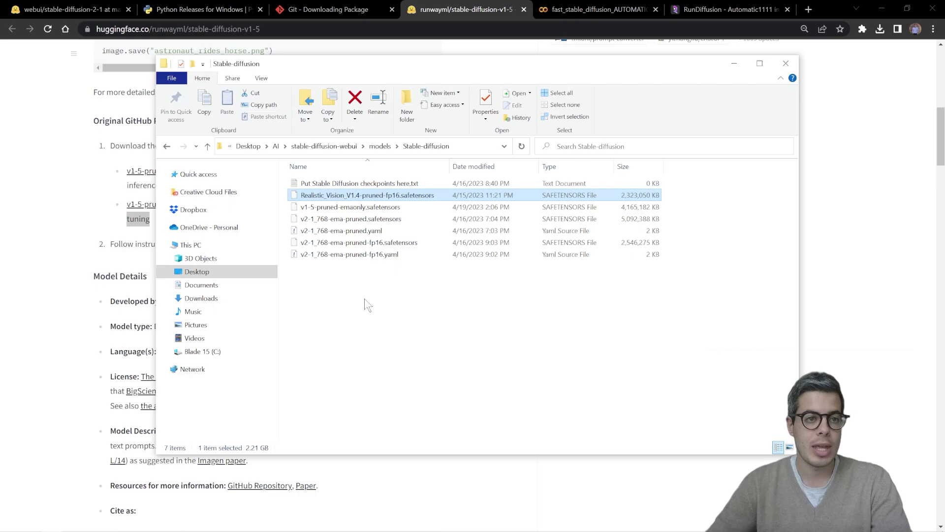
# Back in the stable-diffusion-webui folder, launch the webui-user.bat startup script.
pyautogui.click(312, 150)
pyautogui.scroll(-5, 393, 271)
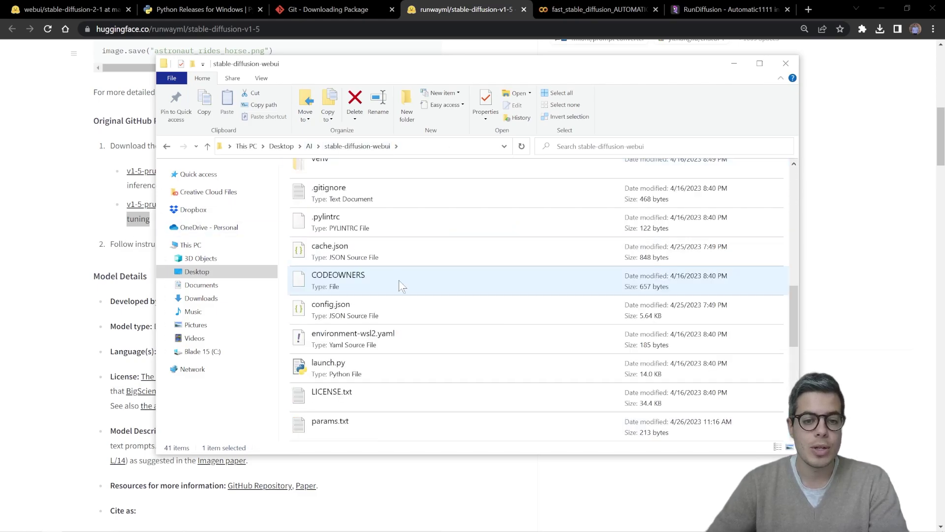
pyautogui.scroll(-5, 399, 286)
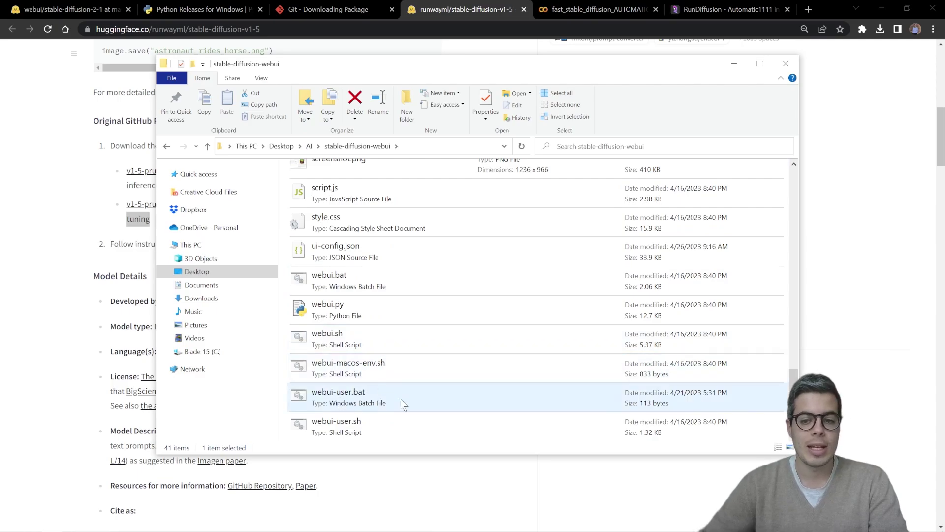
pyautogui.click(345, 401)
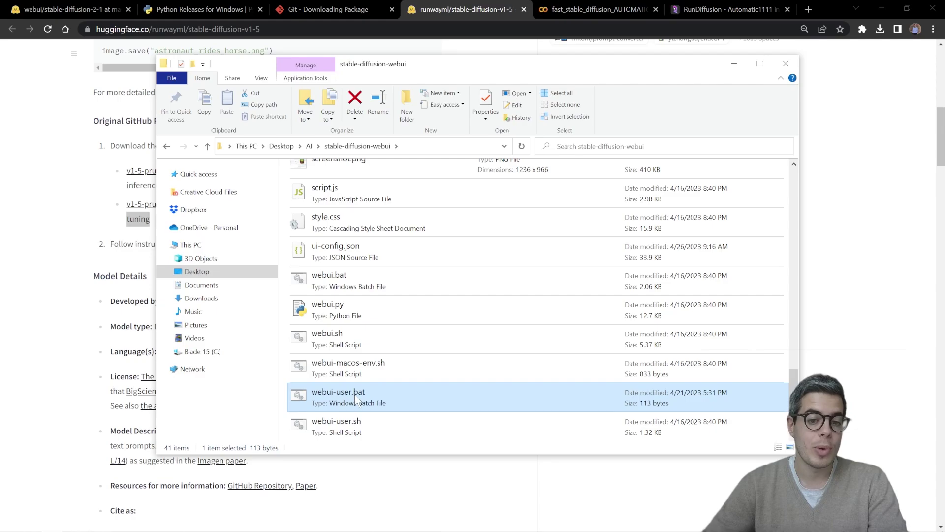
pyautogui.doubleClick(386, 394)
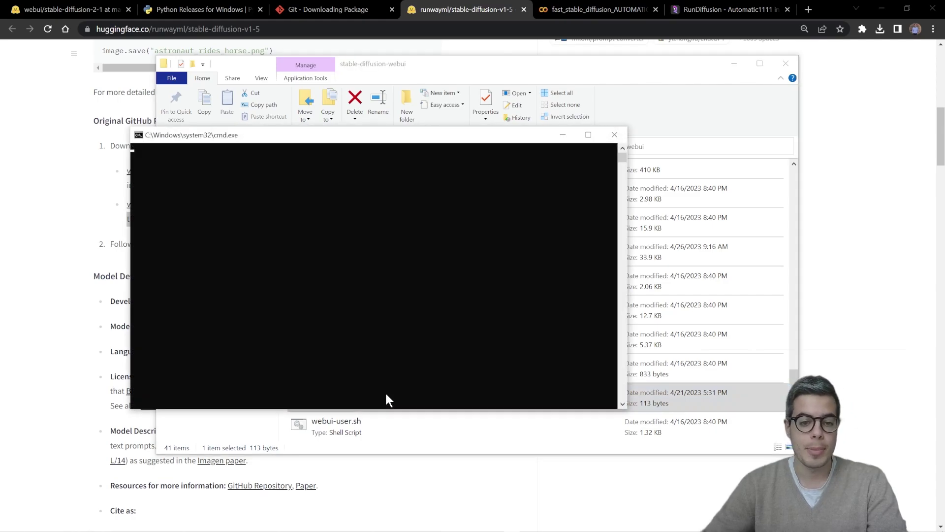
# Move the console window aside and highlight the --xformers --no-half launch arguments.
pyautogui.moveTo(347, 143); pyautogui.dragTo(424, 148)
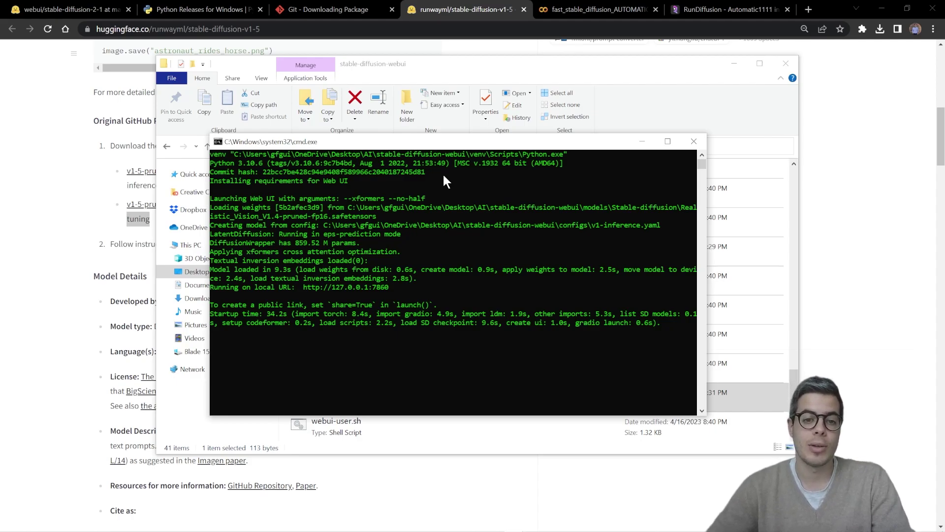
pyautogui.moveTo(370, 147); pyautogui.dragTo(556, 103)
pyautogui.moveTo(532, 155); pyautogui.dragTo(618, 154)
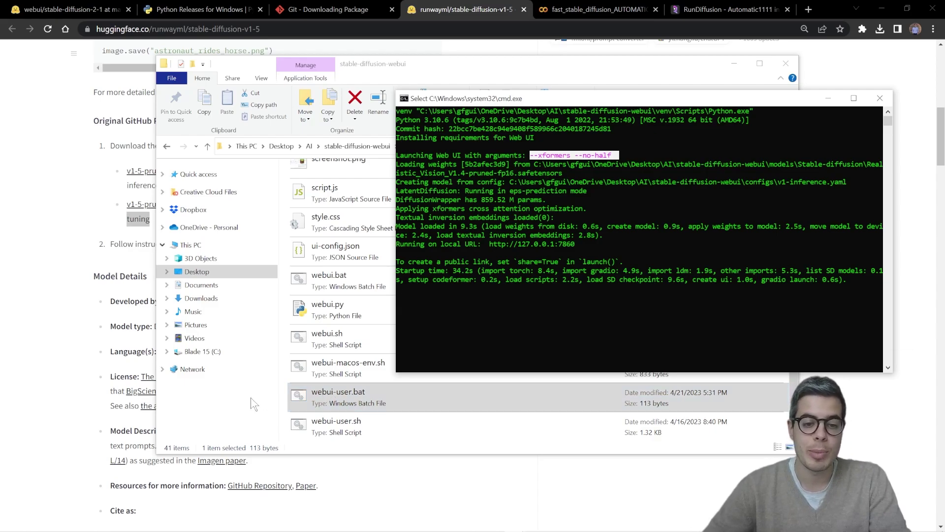
# Open webui-user.bat in Notepad to show COMMANDLINE_ARGS= --xformers --no-half, then return to Chrome.
pyautogui.rightClick(346, 391)
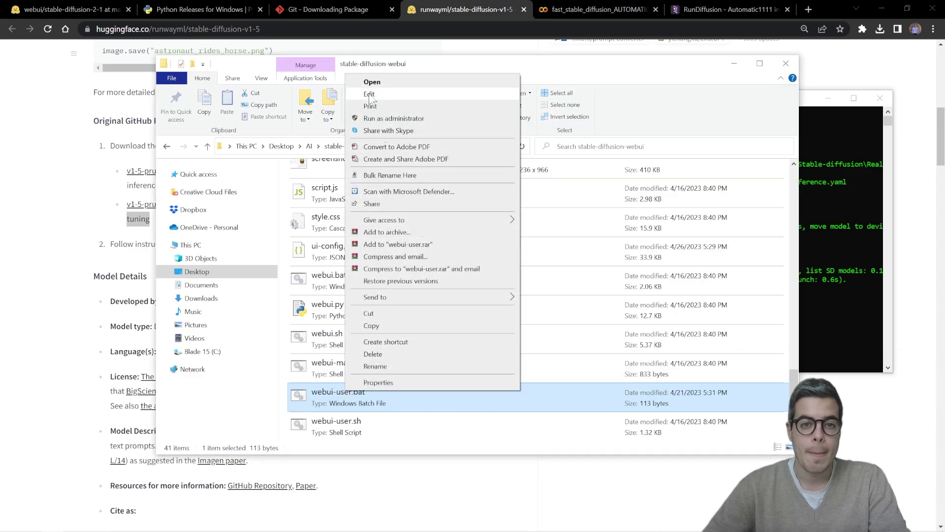
pyautogui.click(369, 95)
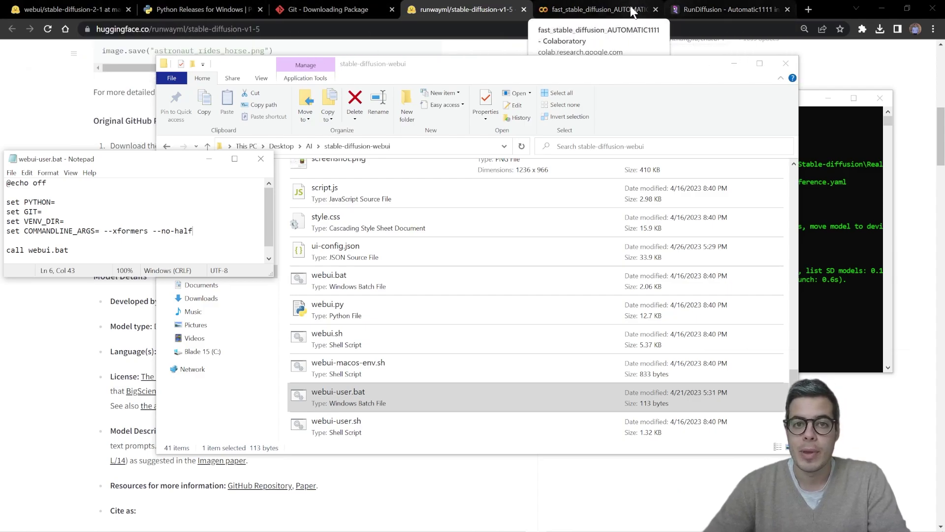
pyautogui.click(69, 8)
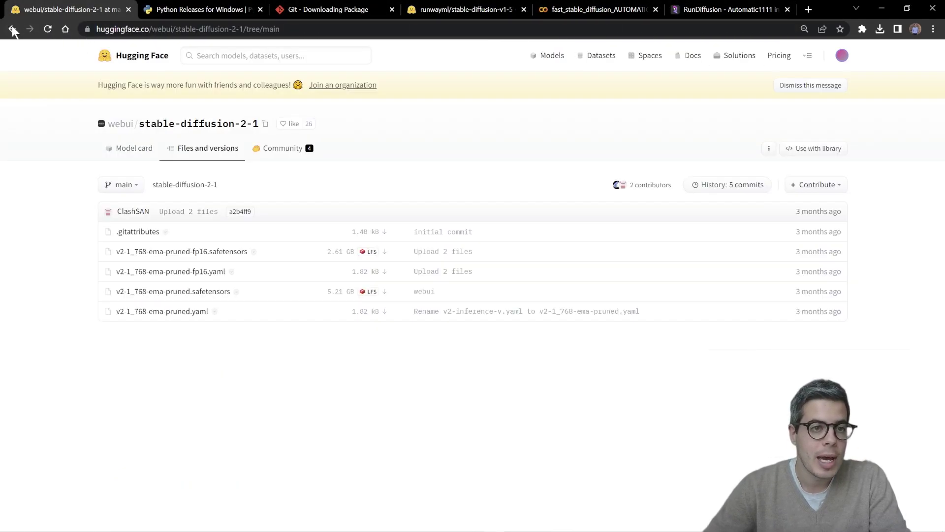
# Open the repository wiki and review its Command Line Arguments and Settings page.
pyautogui.click(12, 29)
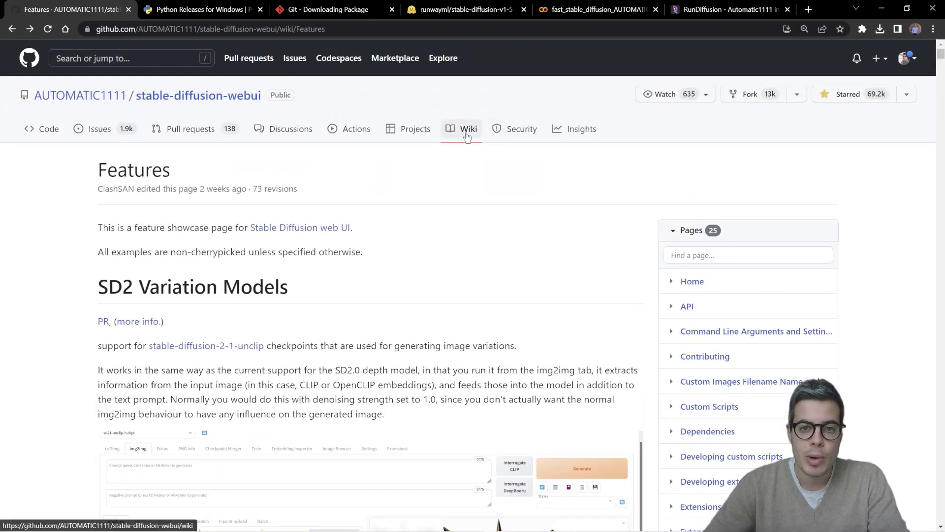
pyautogui.click(467, 132)
pyautogui.scroll(-2, 247, 335)
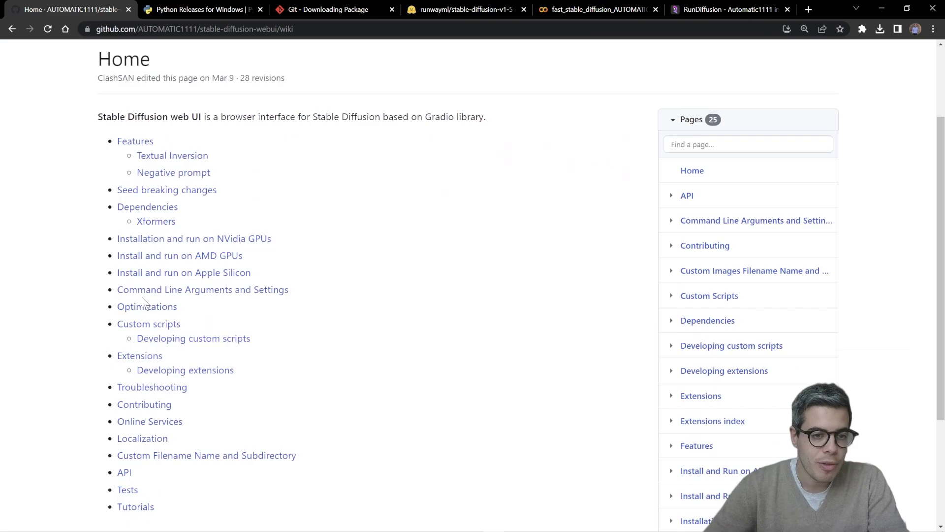
pyautogui.click(237, 293)
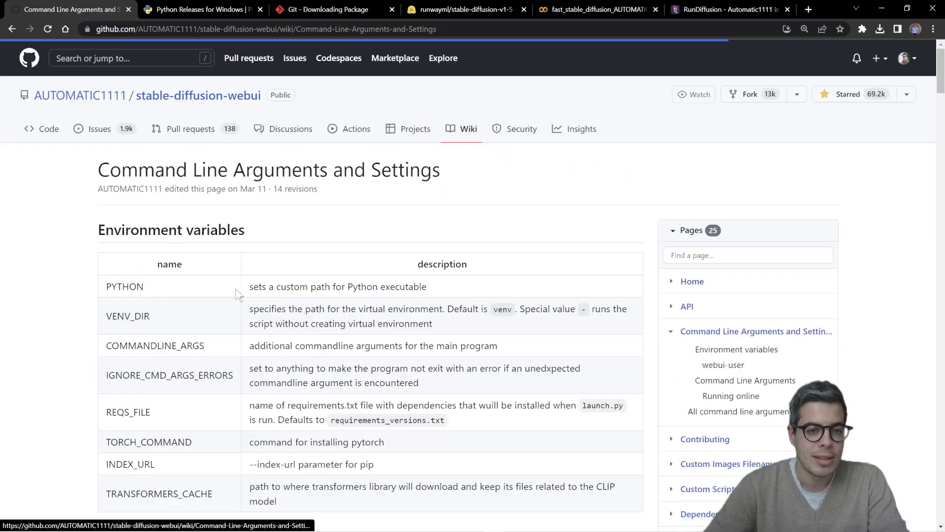
pyautogui.scroll(-15, 246, 303)
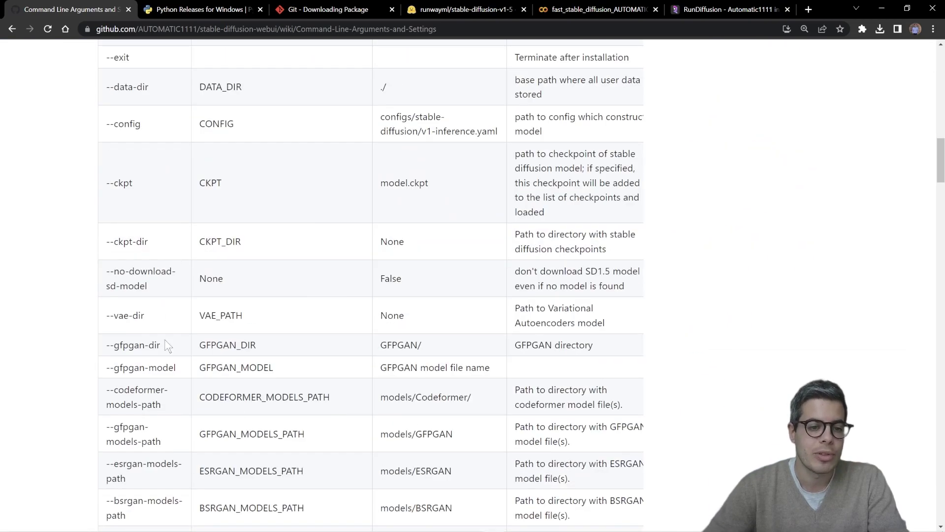
# Return to the wiki Home and highlight the install-and-run guide lines.
pyautogui.click(12, 29)
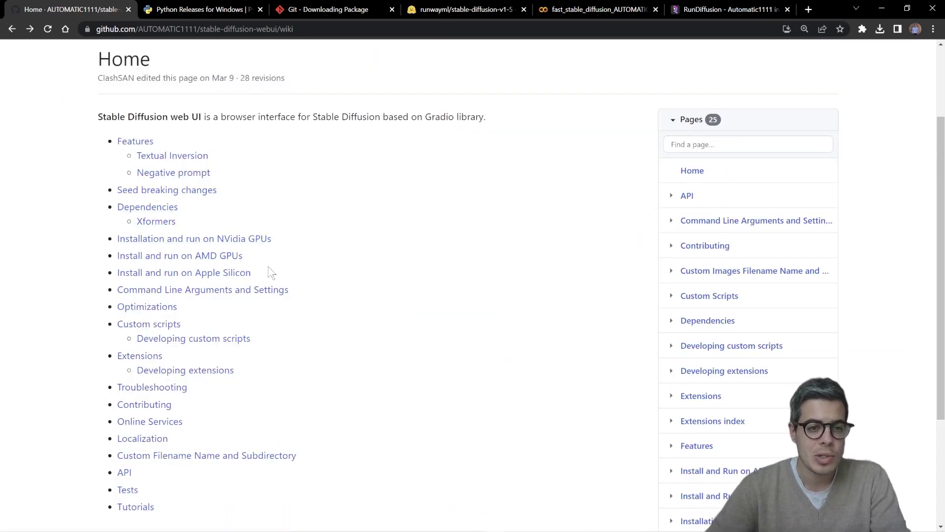
pyautogui.scroll(1, 210, 183)
pyautogui.scroll(2, 209, 183)
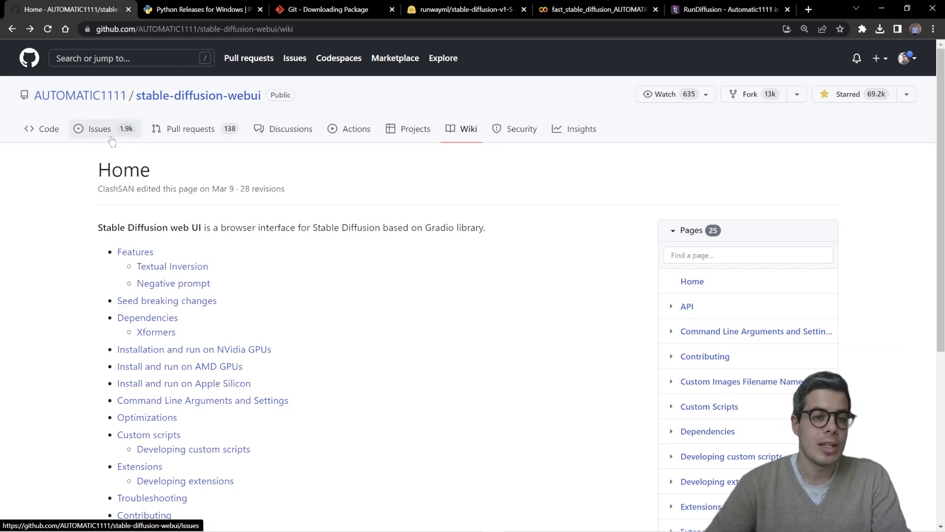
pyautogui.scroll(-1, 108, 133)
pyautogui.moveTo(264, 330); pyautogui.dragTo(114, 297)
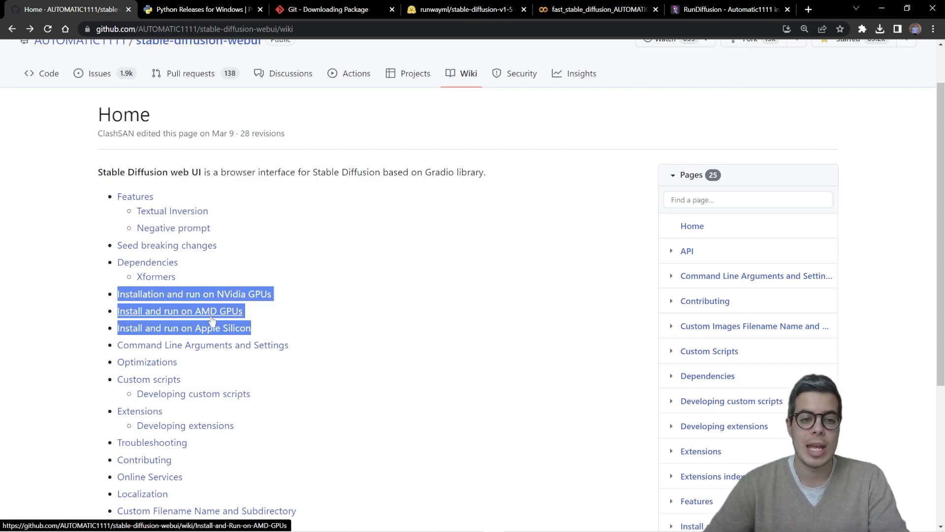
pyautogui.click(320, 330)
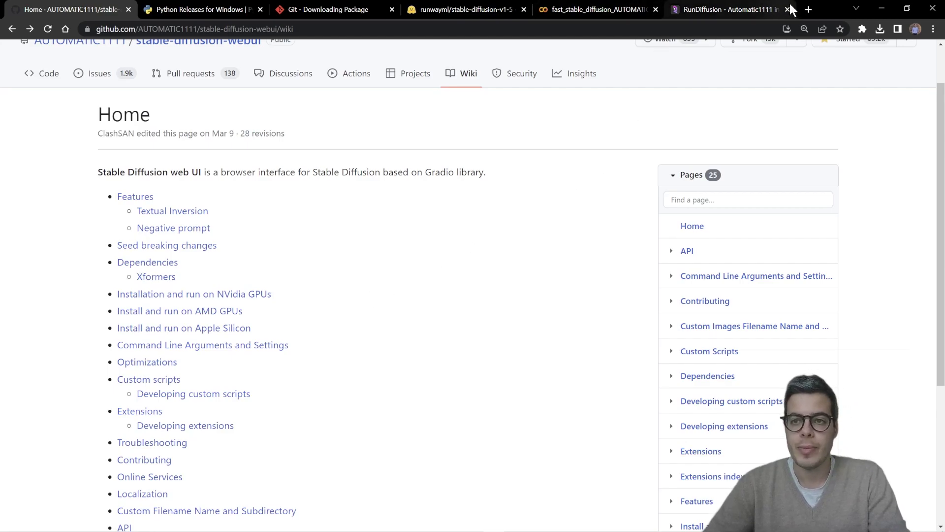
pyautogui.moveTo(513, 529)
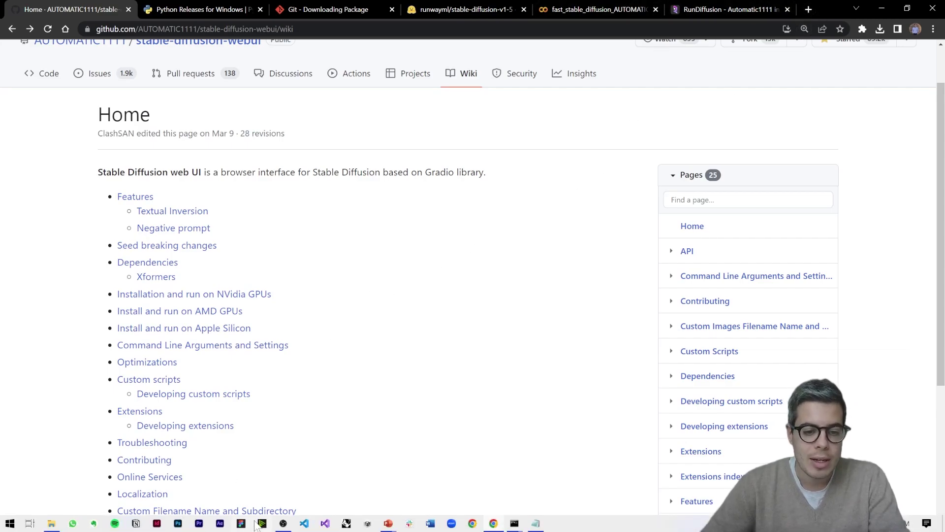
pyautogui.click(543, 459)
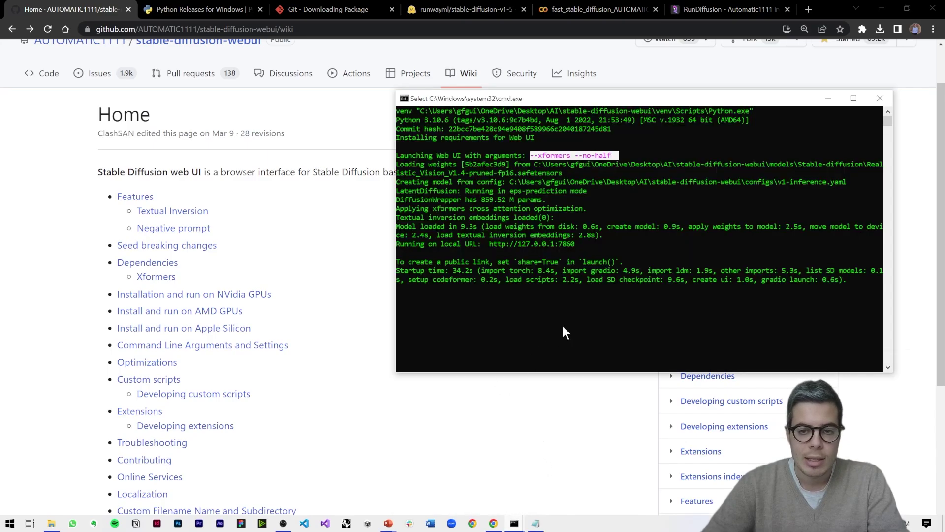
pyautogui.doubleClick(533, 245)
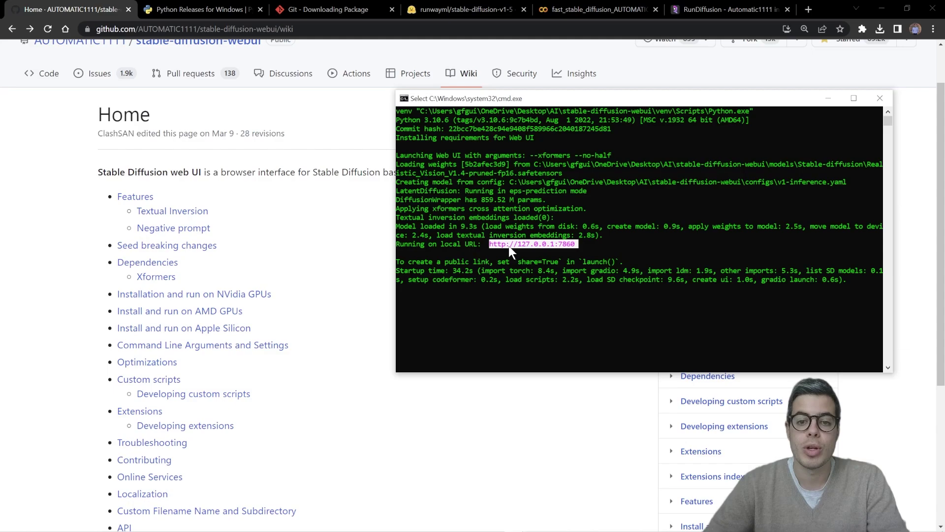
pyautogui.hotkey('ctrl', 'c')
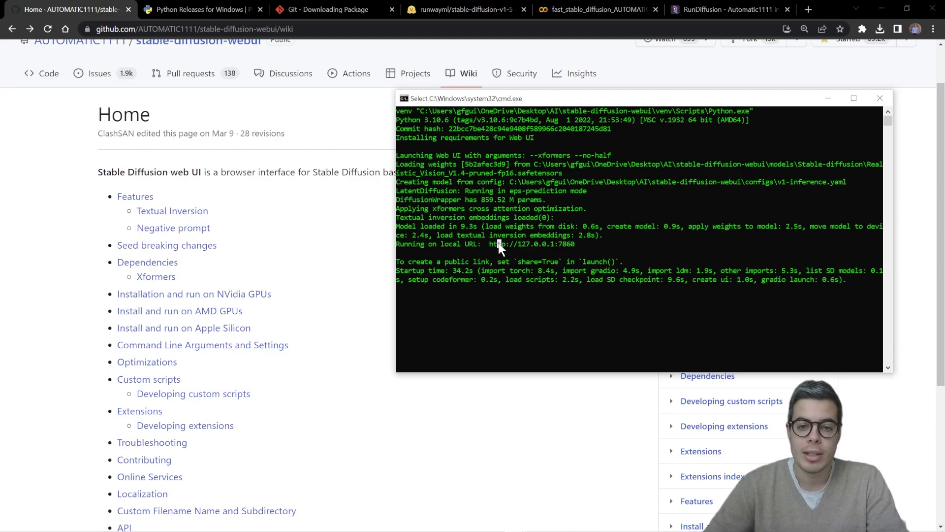
pyautogui.doubleClick(500, 243)
pyautogui.hotkey('ctrl', 'c')
pyautogui.click(806, 11)
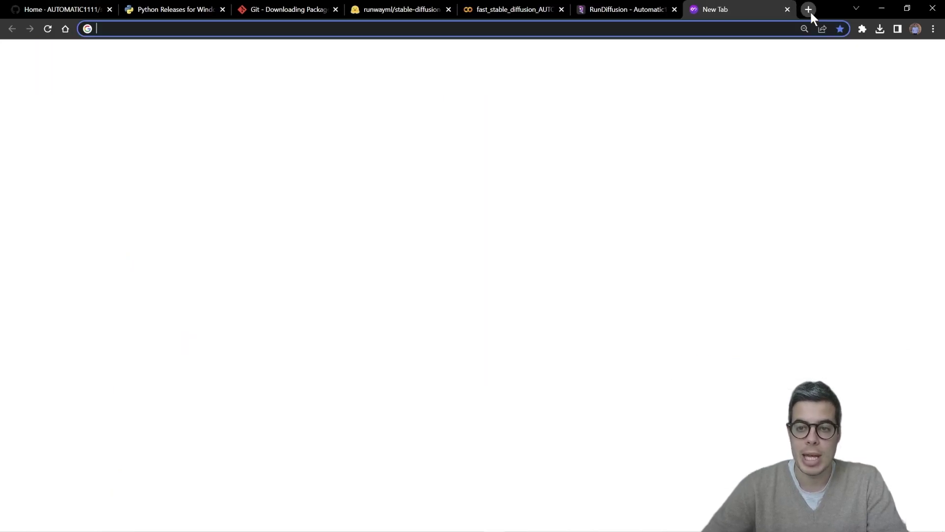
pyautogui.hotkey('ctrl', 'v')
pyautogui.press('Return')
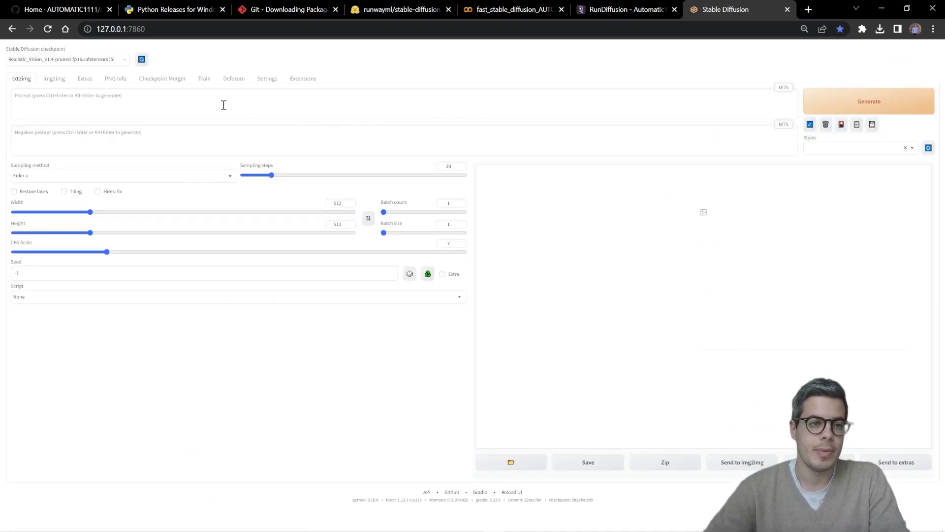
# Reset page zoom, view the Stable Diffusion checkpoint dropdown's models unchanged, then go to the Colab notebook.
pyautogui.hotkey('ctrl', '+')
pyautogui.hotkey('ctrl', '+')
pyautogui.hotkey('ctrl', '+')
pyautogui.hotkey('ctrl', '+')
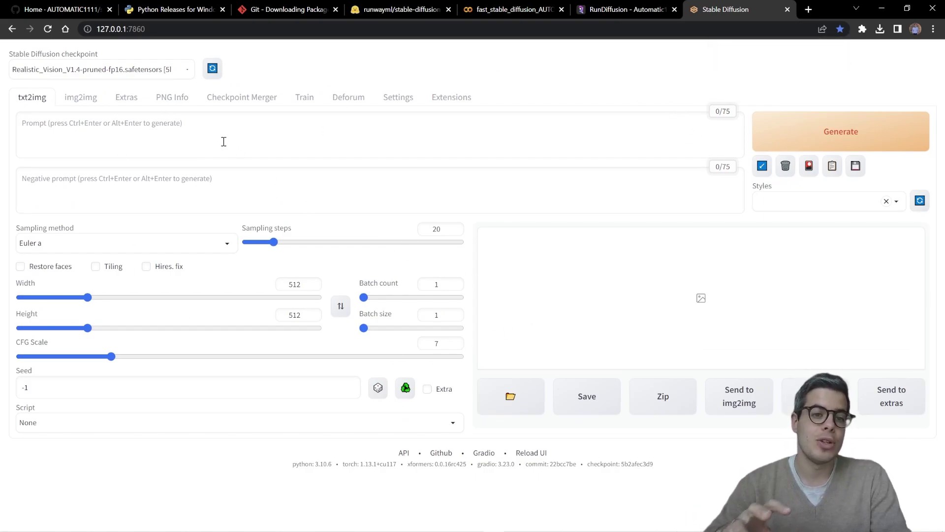
pyautogui.click(150, 71)
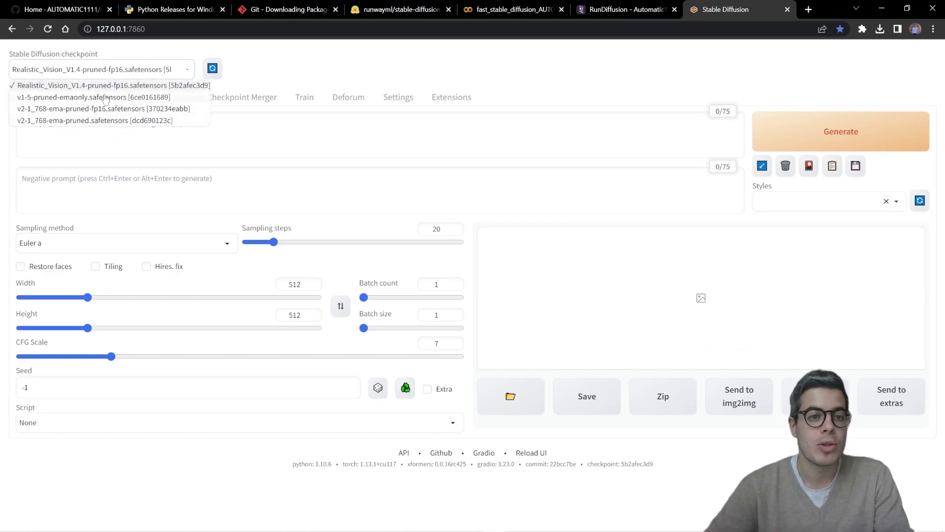
pyautogui.click(324, 72)
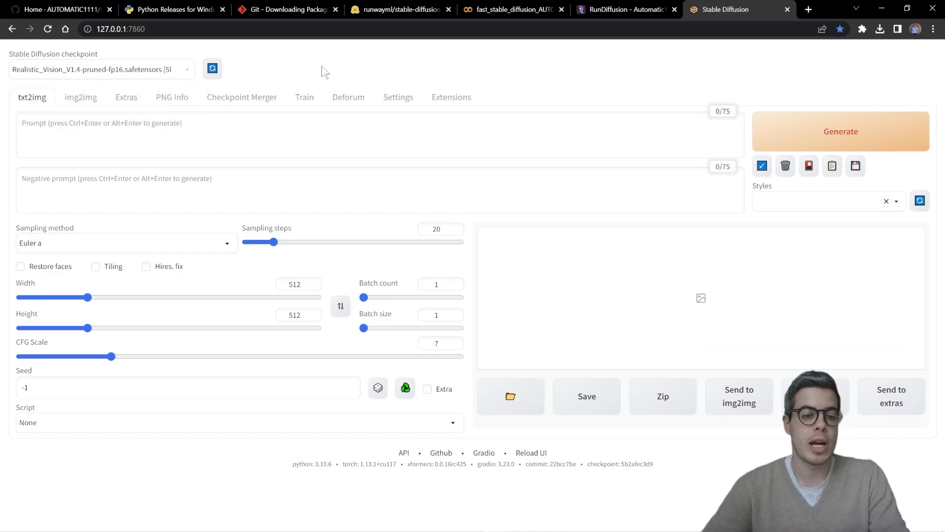
pyautogui.click(504, 9)
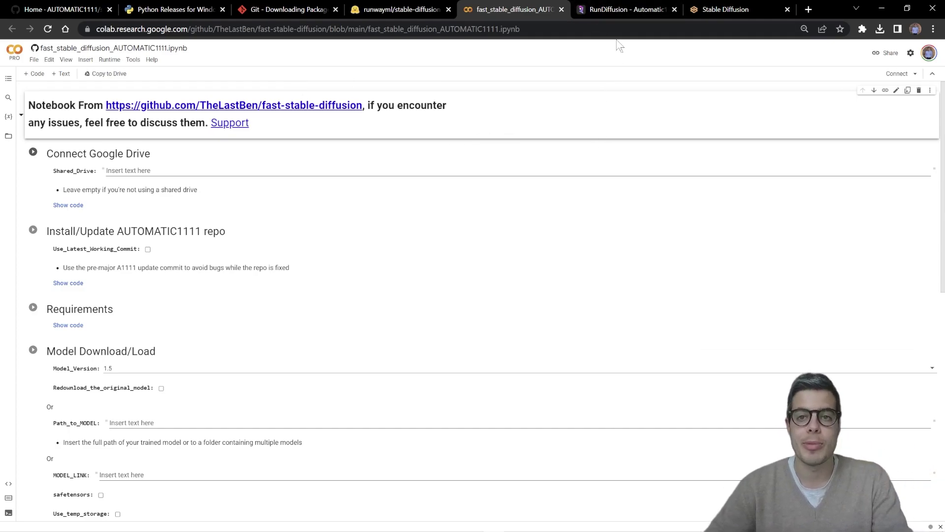
# Scroll through the RunDiffusion homepage, then go back to the 127.0.0.1:7860 web UI tab.
pyautogui.click(611, 11)
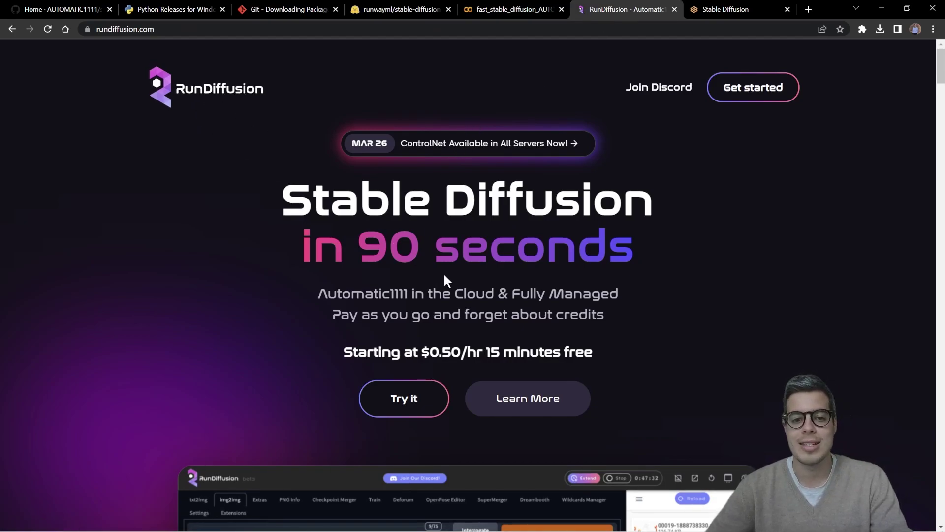
pyautogui.scroll(-10, 442, 285)
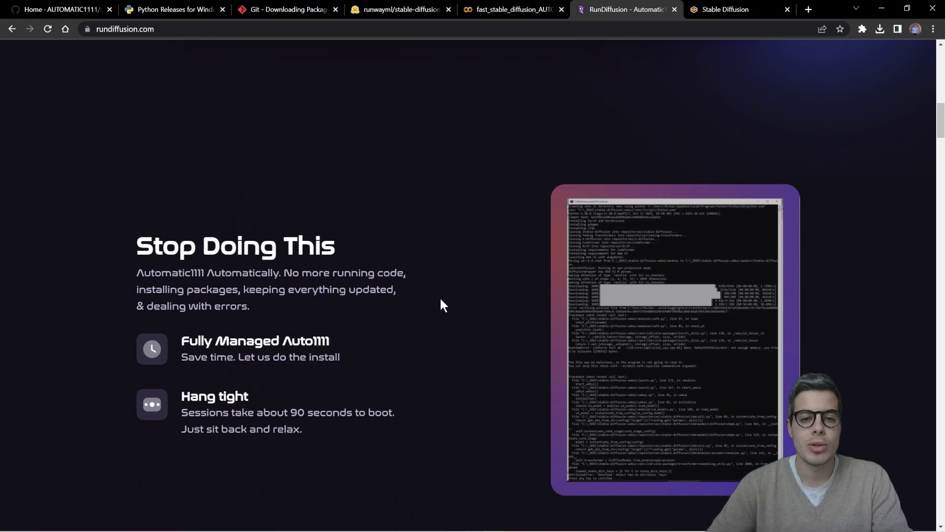
pyautogui.scroll(-2, 441, 301)
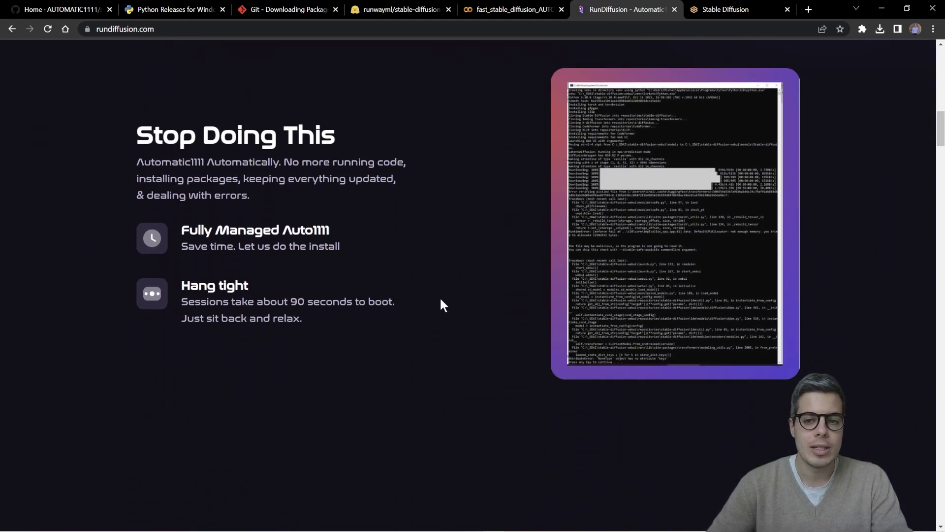
pyautogui.scroll(12, 441, 300)
pyautogui.scroll(2, 441, 299)
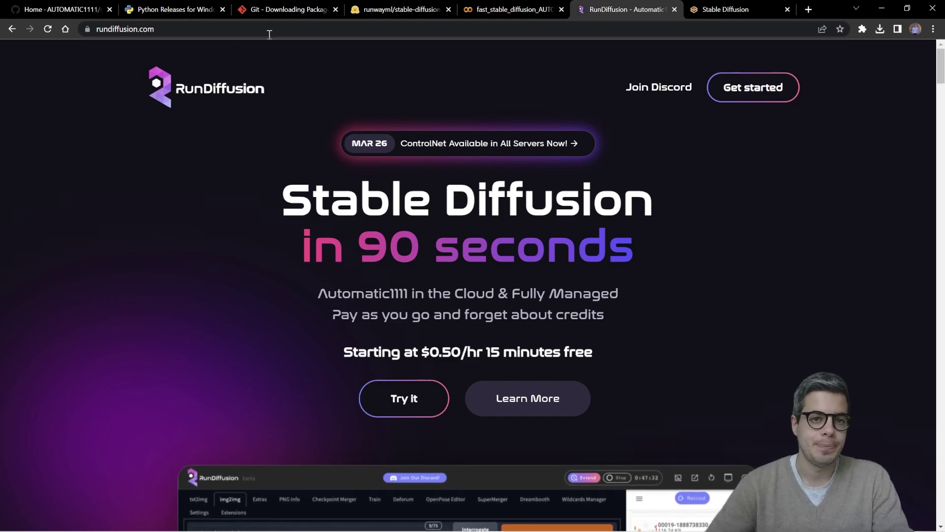
pyautogui.click(721, 10)
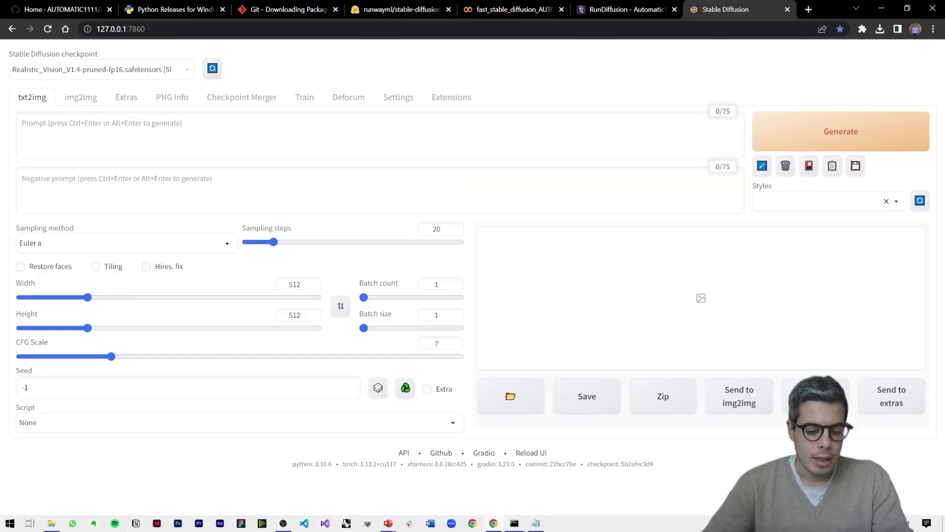
# Bring up the Alt+Tab window switcher to head back to the PowerPoint slide show.
pyautogui.hotkey('alt', 'Tab')
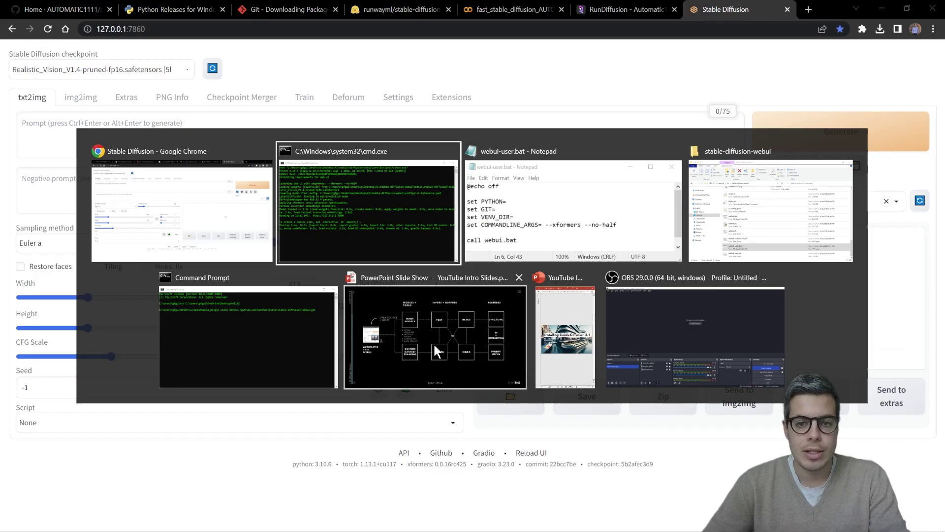